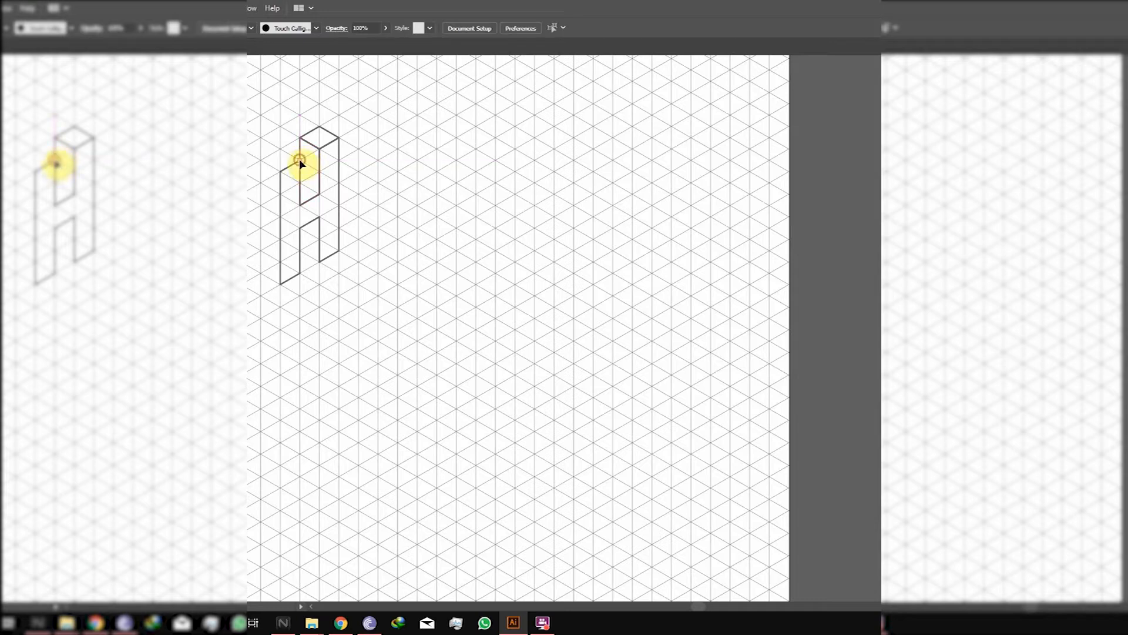
Step: Draw the diamond-shaped top face of the H's left stem along the isometric grid with the Pen tool
left_click(281, 150)
left_click(261, 160)
left_click(280, 172)
left_click(300, 161)
left_click(278, 159, "ctrl")
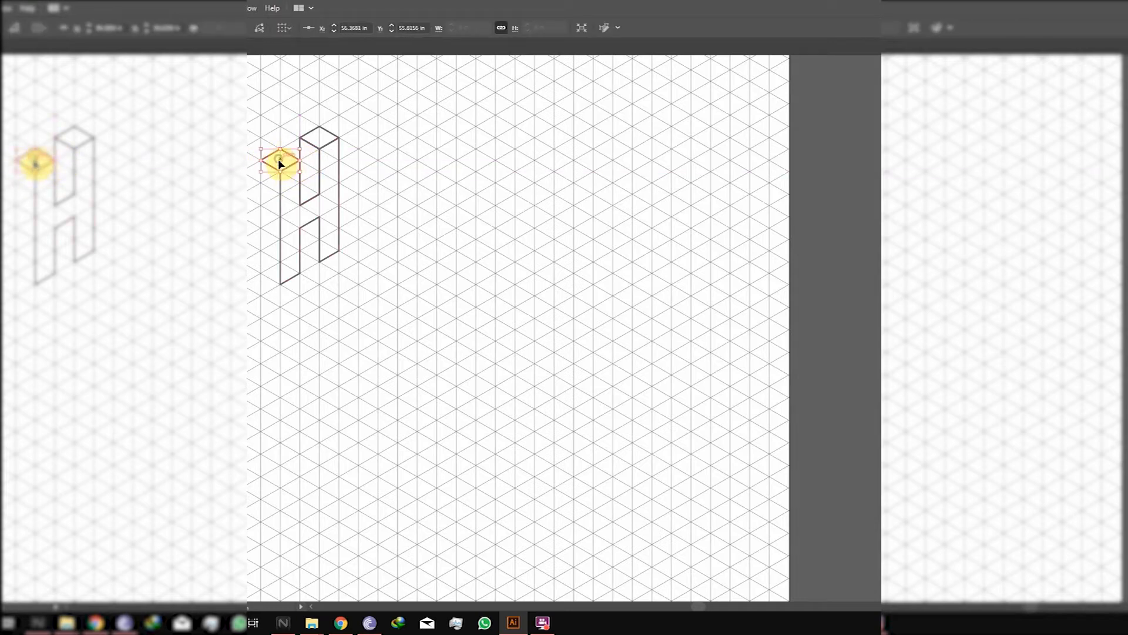
Step: Draw the full-height left side face of the H's left stem as a closed four-point path
left_click(261, 161)
left_click(261, 273)
left_click(281, 284)
left_click(280, 171)
left_click(261, 161)
left_click(403, 149, "ctrl")
Step: Draw the isometric front face of a letter E beside the H as one closed path
left_click(359, 126)
left_click(358, 239)
left_click(417, 206)
left_click(418, 183)
left_click(378, 205)
left_click(377, 182)
left_click(398, 171)
left_click(398, 148)
left_click(378, 160)
left_click(378, 137)
left_click(417, 116)
left_click(417, 92)
left_click(358, 127)
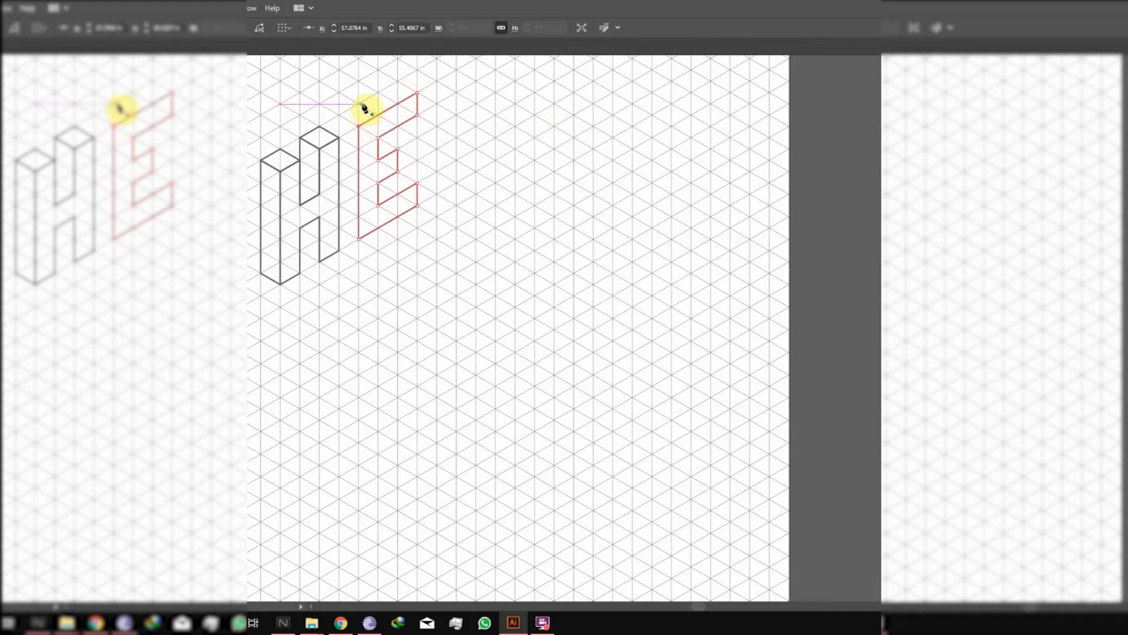
left_click(405, 95, "ctrl")
Step: Draw the top face of the E as a closed parallelogram one grid cell deep
left_click(418, 92)
left_click(398, 81)
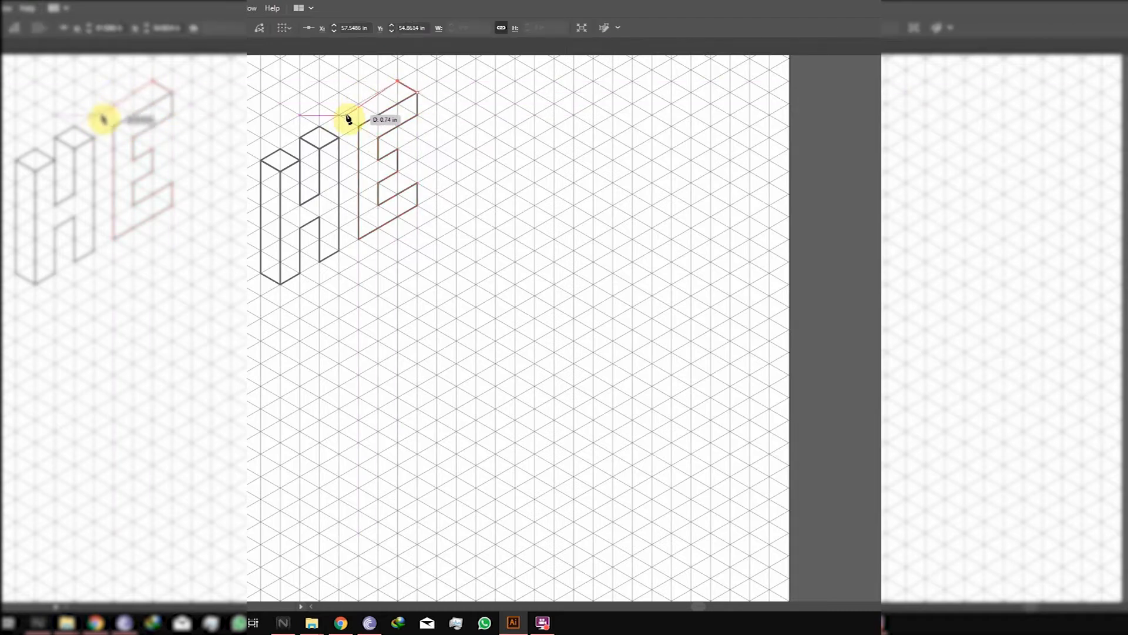
left_click(340, 116)
left_click(358, 126)
left_click(418, 93)
left_click(372, 100, "ctrl")
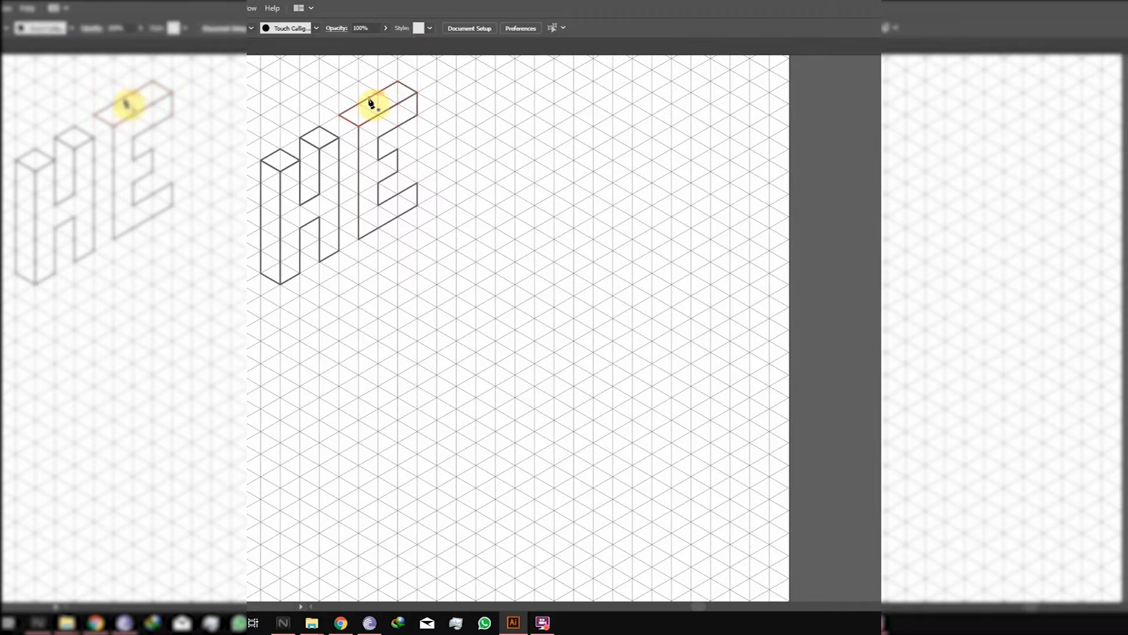
Step: Draw the left side face of the E from its top face down to the base
left_click(339, 116)
left_click(340, 228)
left_click(359, 239)
left_click(359, 126)
left_click(340, 116)
left_click(401, 143, "ctrl")
Step: Draw the small triangular top face of the E's middle arm inside its upper gap
left_click(398, 149)
left_click(378, 138)
left_click(378, 160)
left_click(398, 149)
left_click(406, 136, "ctrl")
Step: Draw the triangular top face of the H's crossbar between the two stems
left_click(320, 194)
left_click(299, 183)
left_click(299, 206)
left_click(319, 194)
left_click(315, 243, "ctrl")
Step: Draw the inner side face of the H's right leg in the gap below the crossbar
left_click(300, 251)
left_click(320, 263)
left_click(319, 217)
left_click(300, 228)
left_click(300, 251)
left_click(310, 239, "ctrl")
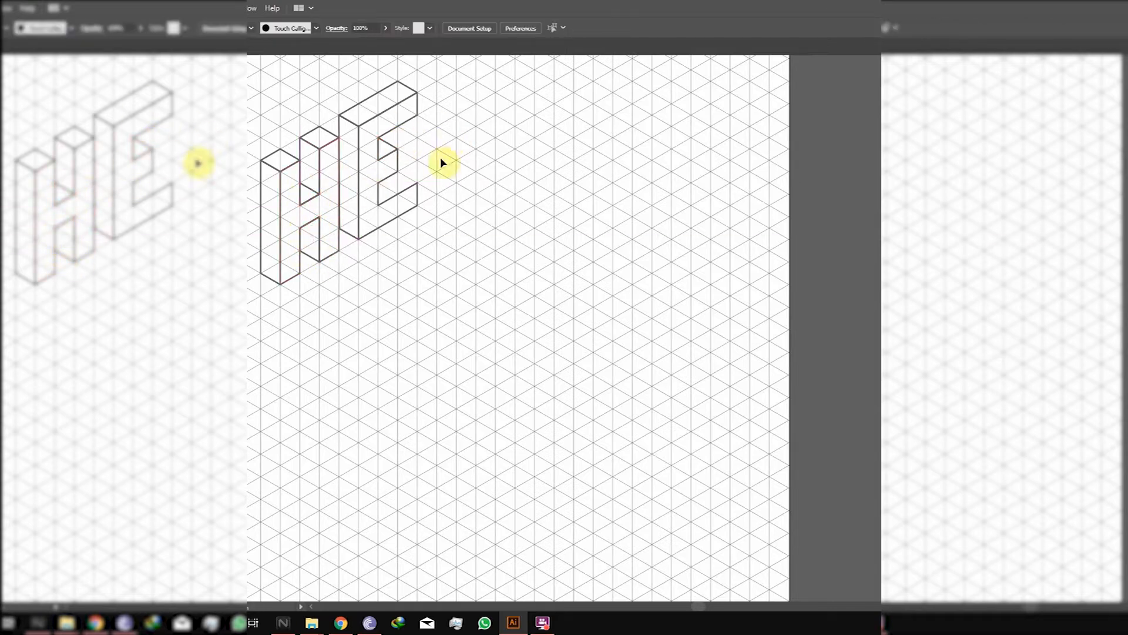
Step: Draw the isometric front face of the first letter L beside the E as a closed path
left_click_drag(442, 163, 477, 354)
left_click(453, 310)
left_click(453, 421)
left_click(512, 388)
left_click(512, 367)
left_click(473, 388)
left_click(473, 301)
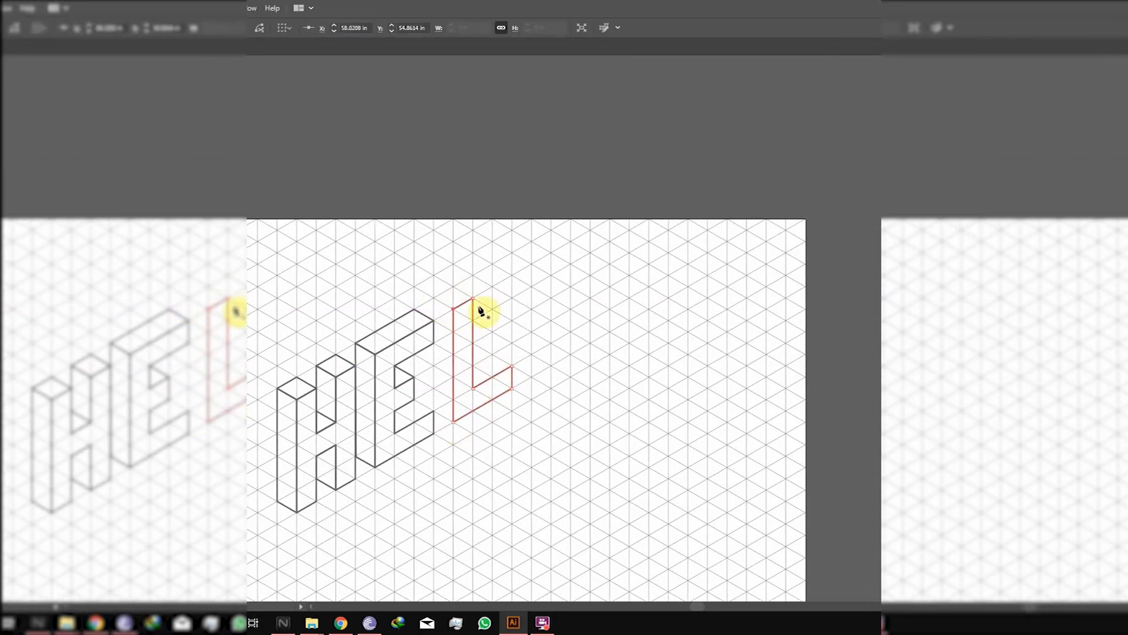
left_click(473, 301, "ctrl")
left_click(473, 300)
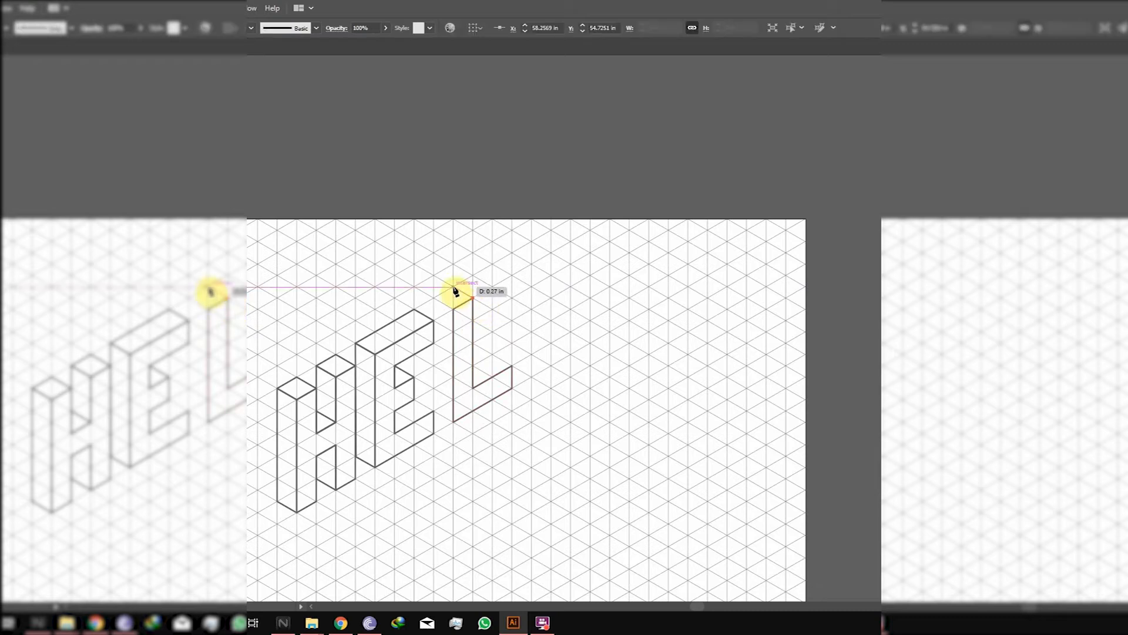
left_click(453, 287)
left_click(433, 298)
left_click(474, 297)
left_click(438, 304, "ctrl")
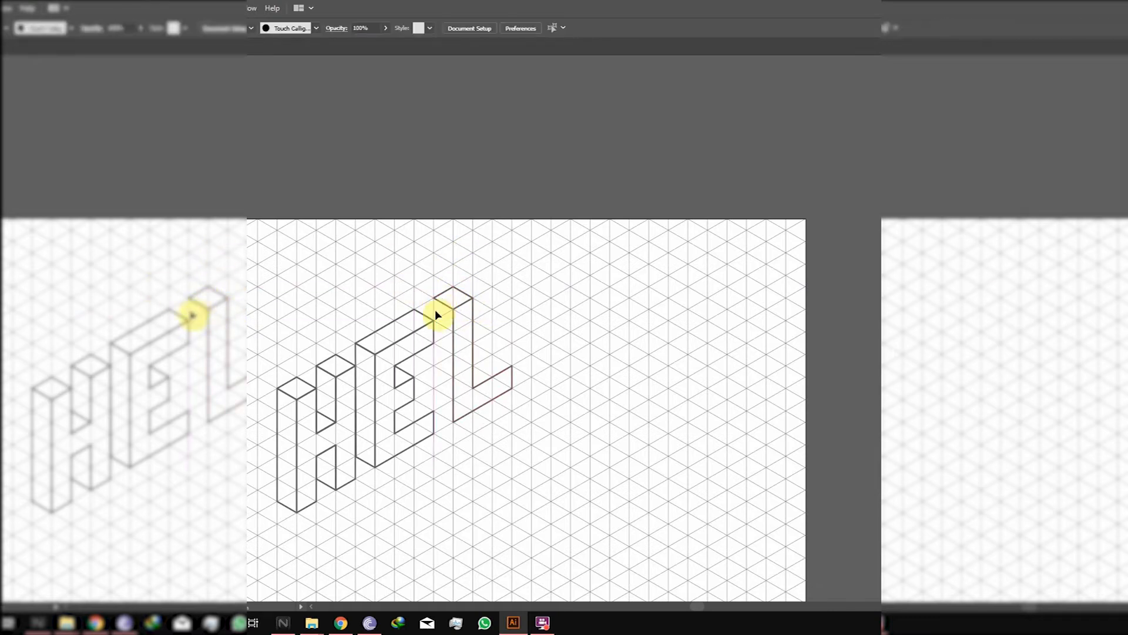
left_click(434, 298)
left_click(433, 412)
left_click(453, 422)
left_click(453, 308)
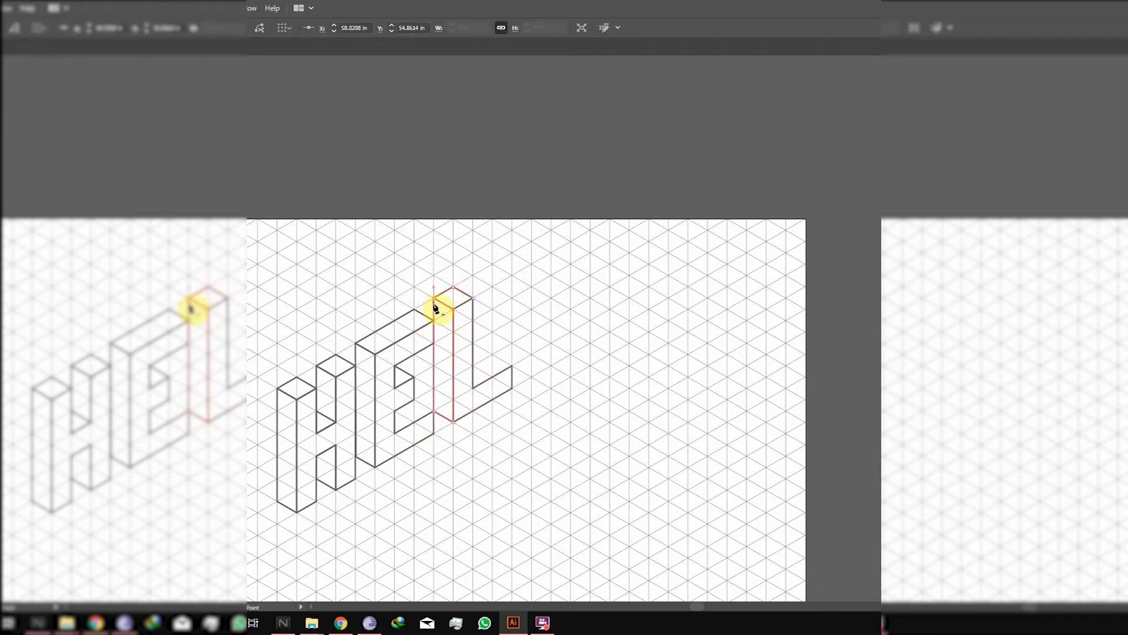
key("ctrl+z")
key("ctrl+z")
key("ctrl+z")
left_click(484, 273, "ctrl")
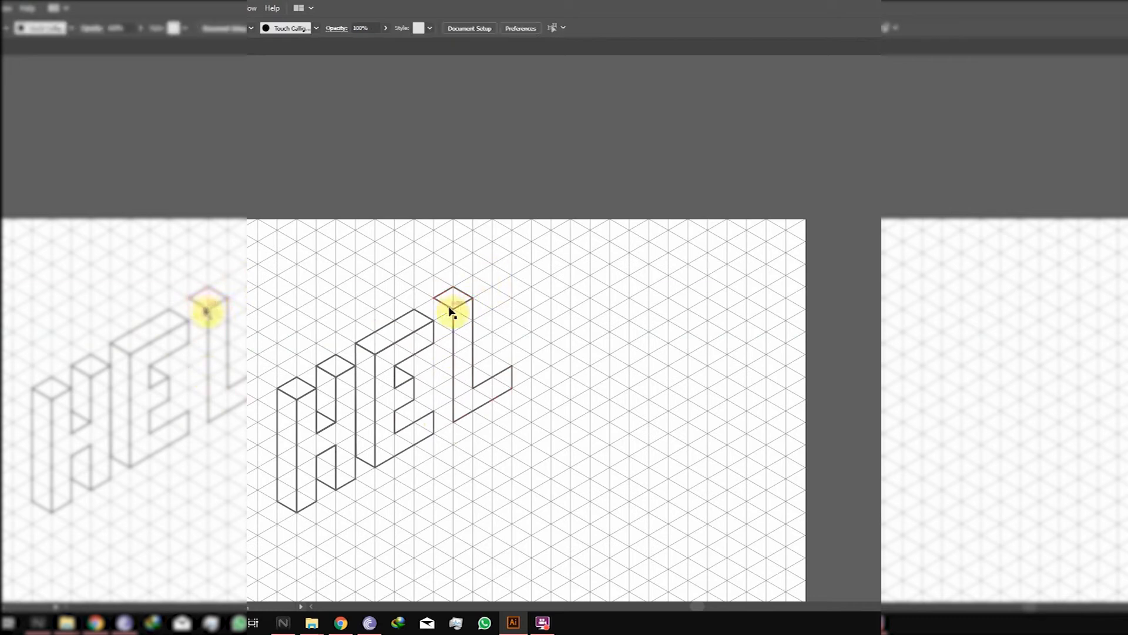
key("ctrl+z")
key("ctrl+z")
key("ctrl+z")
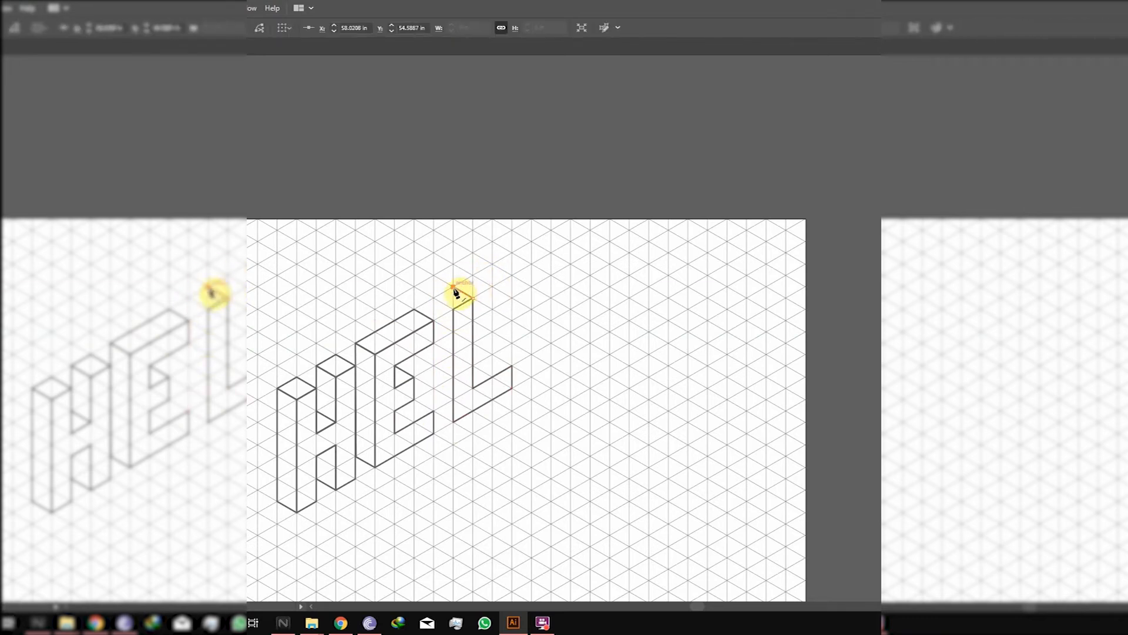
key("ctrl+z")
key("ctrl+z")
Step: Draw the diamond-shaped top face of the first L's stem
left_click(473, 298)
left_click(454, 286)
left_click(434, 298)
left_click(453, 310)
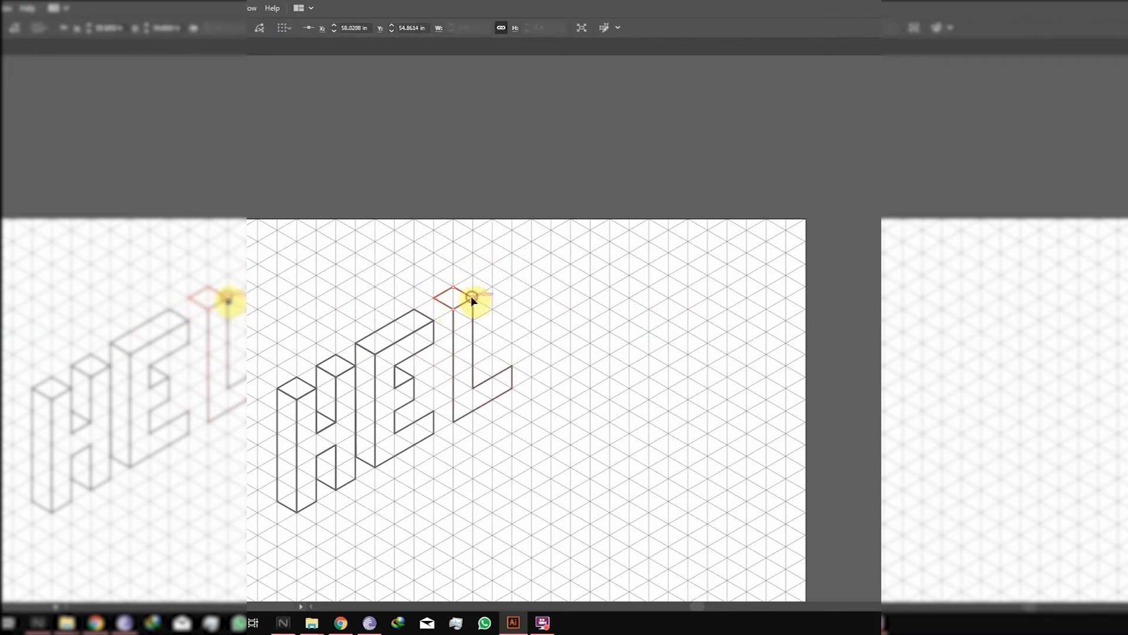
left_click(473, 298)
Step: Draw the left side face of the first L's stem from its top face down to the base
left_click(434, 298)
left_click(433, 411)
left_click(454, 422)
left_click(453, 309)
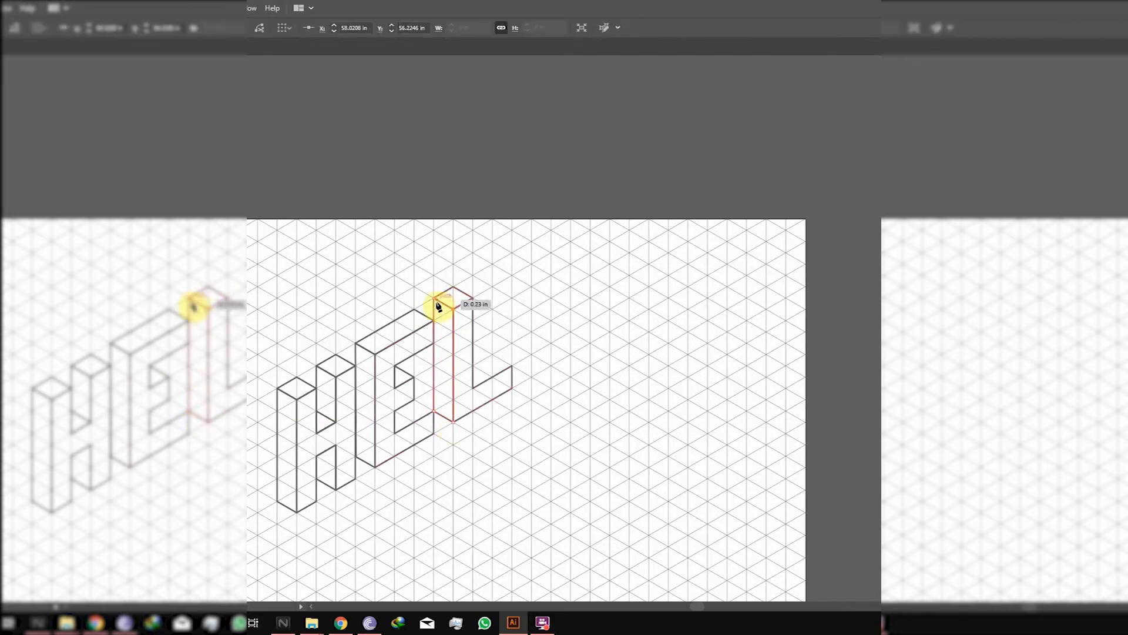
key("v")
left_click(497, 261)
Step: Draw the visible top face of the first L's foot, ending at the stem's right edge
left_click(512, 367)
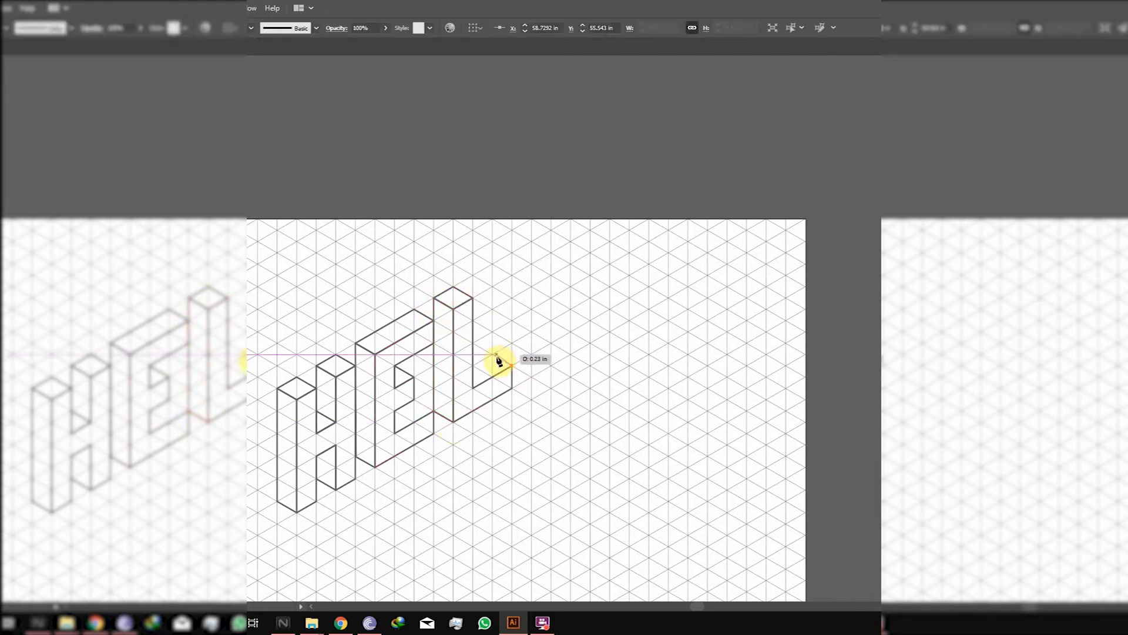
left_click(492, 354)
left_click(473, 387)
key("v")
left_click(499, 285)
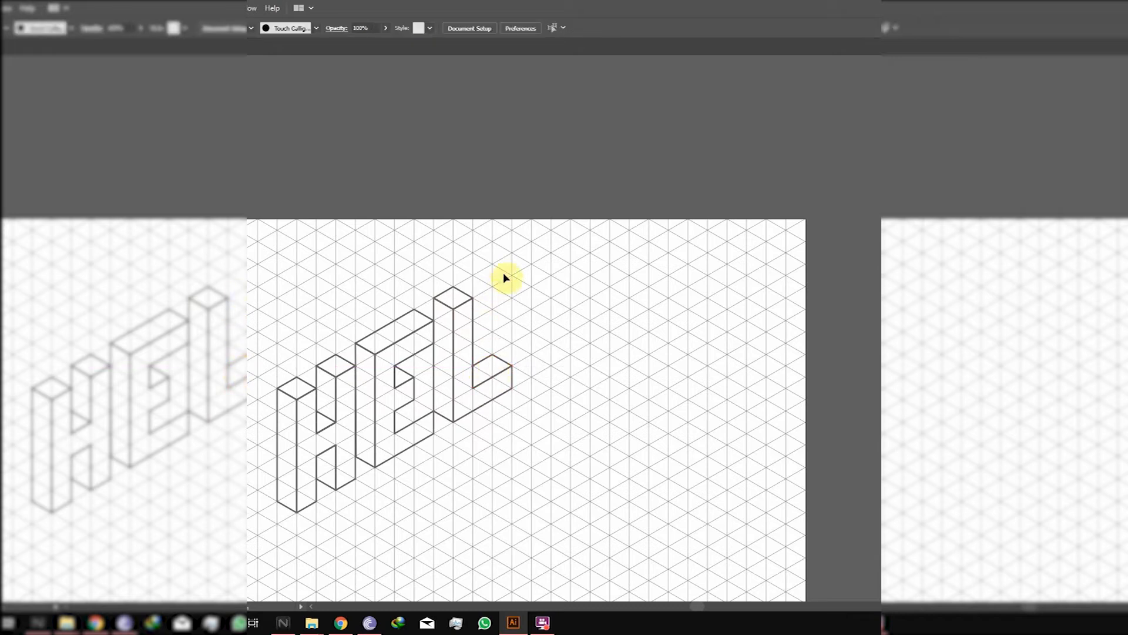
left_click(511, 275)
left_click(511, 388)
left_click(571, 354)
left_click(571, 332)
left_click(531, 355)
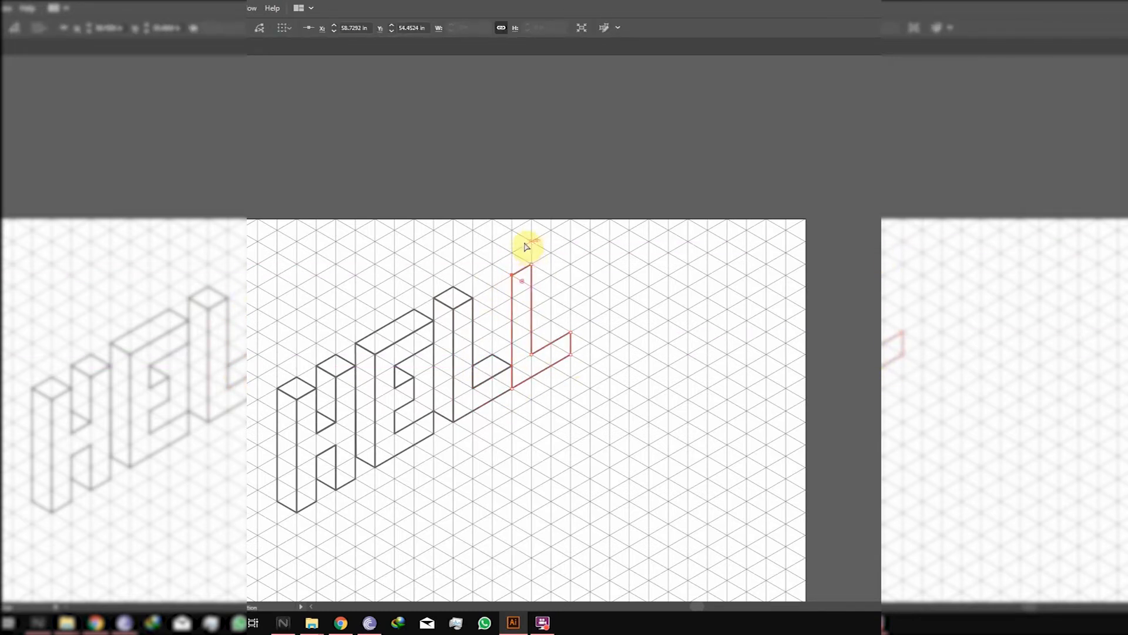
key("ctrl+z")
key("ctrl+z")
key("ctrl+z")
key("ctrl+z")
key("ctrl+z")
key("ctrl+z")
key("ctrl+z")
Step: Draw the front face of a second L, leaving a one-cell gap after the first L's foot
left_click(531, 264)
left_click(532, 376)
left_click(590, 343)
left_click(590, 321)
left_click(551, 343)
Step: Draw the top face and the left side face of the second L's stem
left_click(532, 242)
left_click(512, 254)
left_click(511, 365)
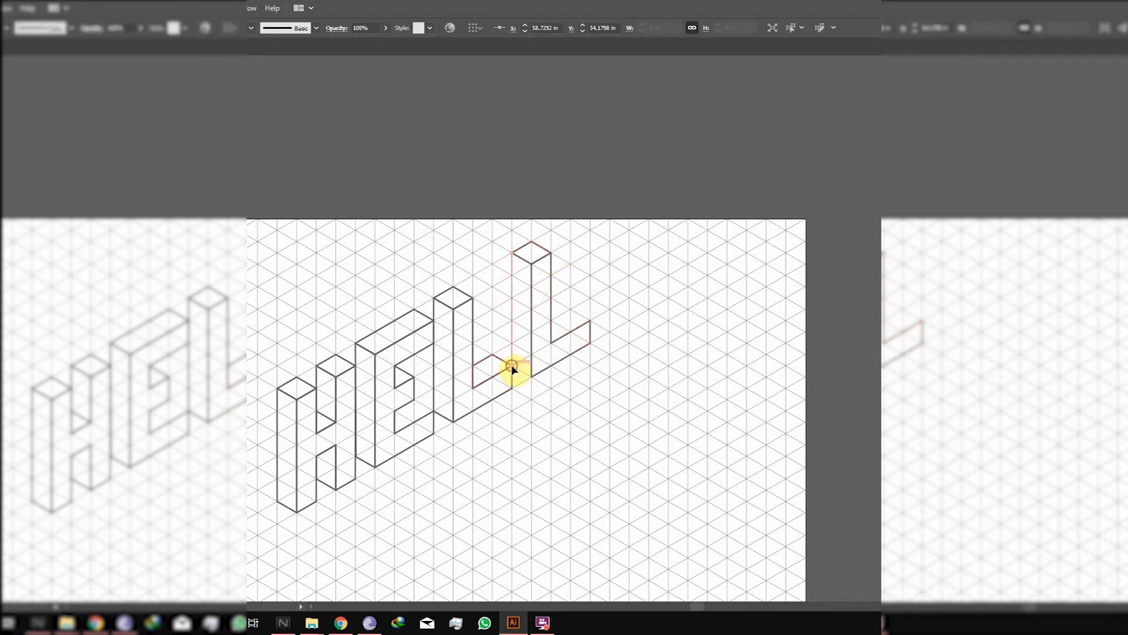
left_click(532, 376)
left_click(531, 263)
left_click(524, 275, "ctrl")
Step: Select all the letter paths and move them straight down by about five grid cells
left_click_drag(609, 389, 592, 310)
left_click(295, 458)
left_click_drag(294, 458, 548, 198)
left_click(477, 372)
left_click_drag(579, 156, 363, 400)
key("ctrl+a")
left_click(554, 159)
left_click_drag(440, 270, 439, 381)
left_click(542, 260)
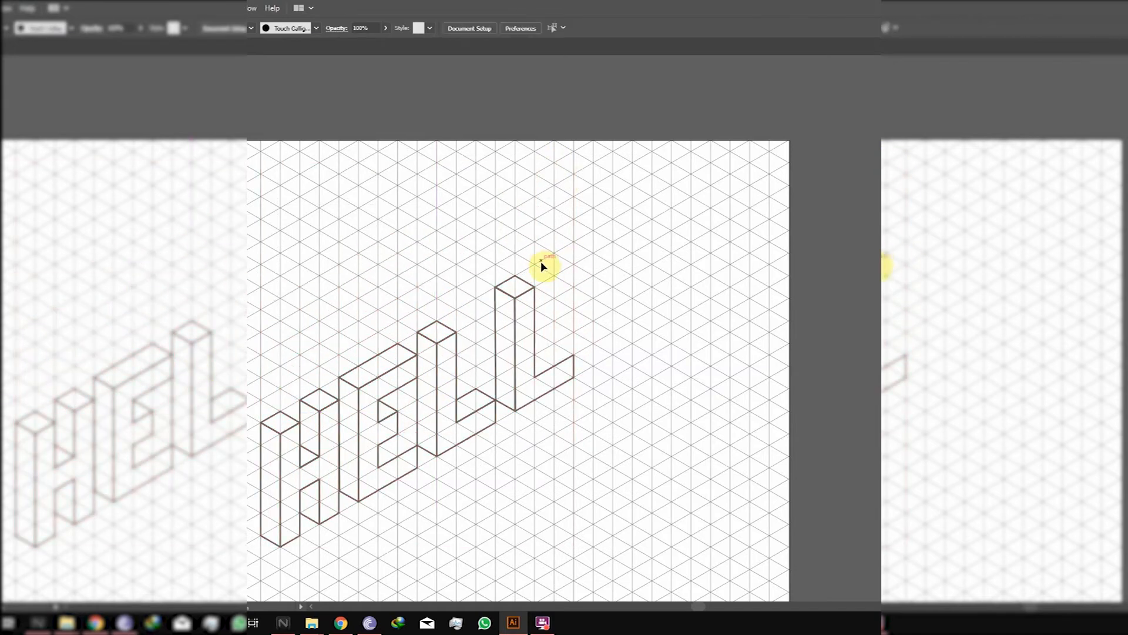
Step: Draw the visible top face of the second L's foot with the Pen tool
left_click_drag(536, 383, 560, 247)
left_click_drag(657, 183, 595, 282)
key("p")
left_click(554, 215)
key("ctrl+z")
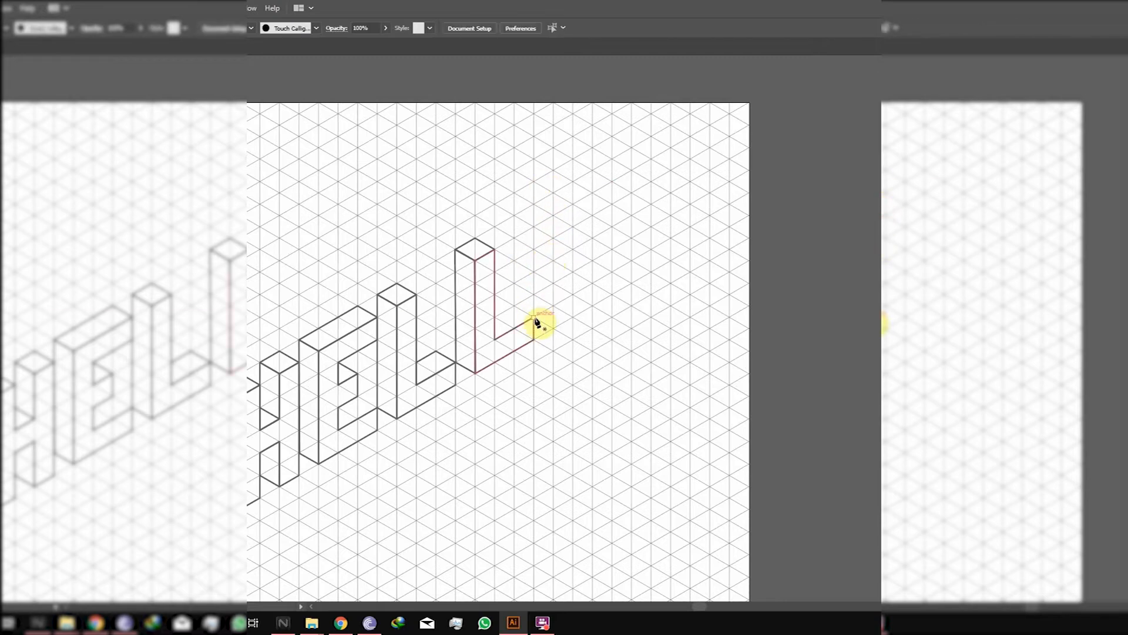
left_click(533, 318)
left_click(514, 306)
left_click(496, 318)
left_click(517, 166, "ctrl")
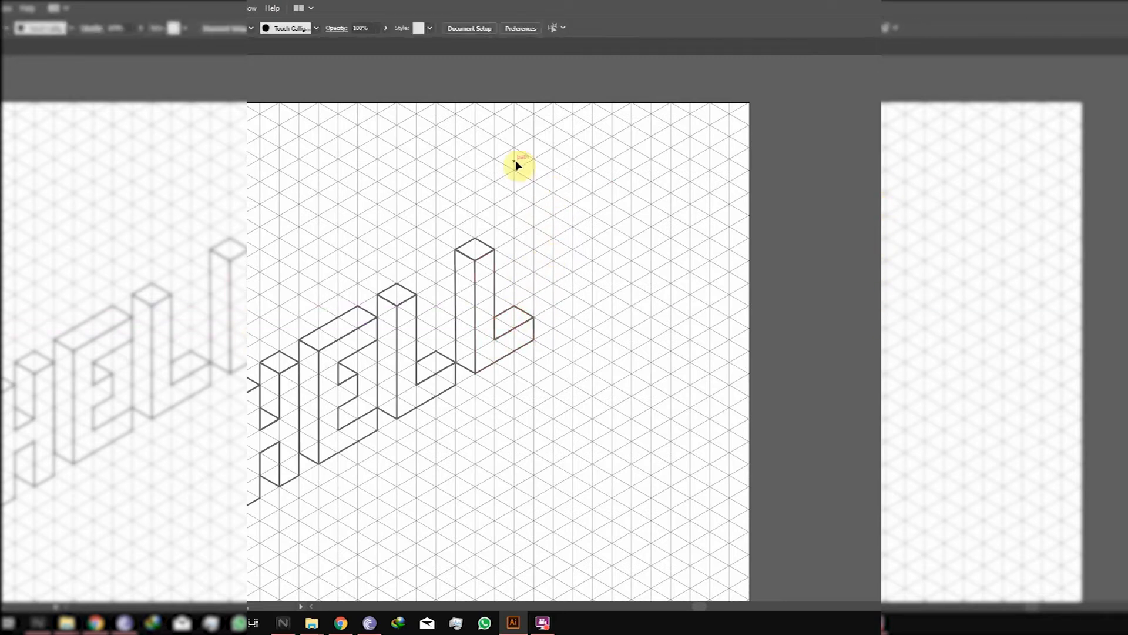
Step: Draw the outer front outline of the letter O after the second L, three grid cells wide
left_click(555, 216)
left_click(613, 182)
left_click(613, 295)
left_click(554, 327)
left_click(554, 215)
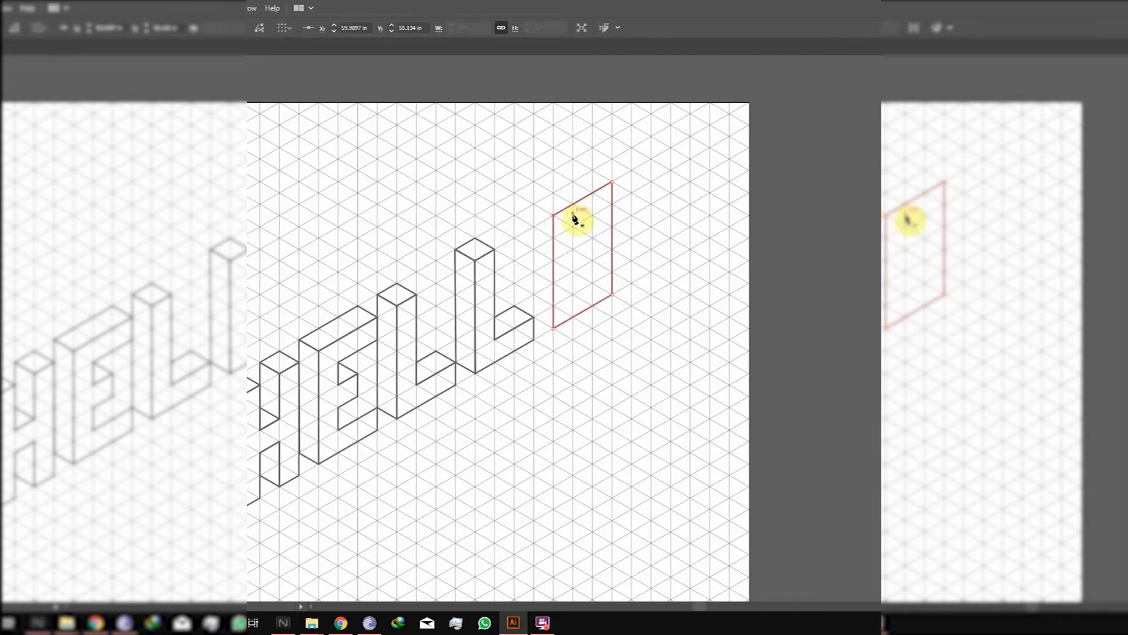
left_click(572, 228, "ctrl")
Step: Draw the O's inner opening as a one-cell-wide parallelogram centred in its front face
left_click(573, 227)
left_click(592, 215)
left_click(593, 284)
left_click(573, 294)
left_click(573, 227)
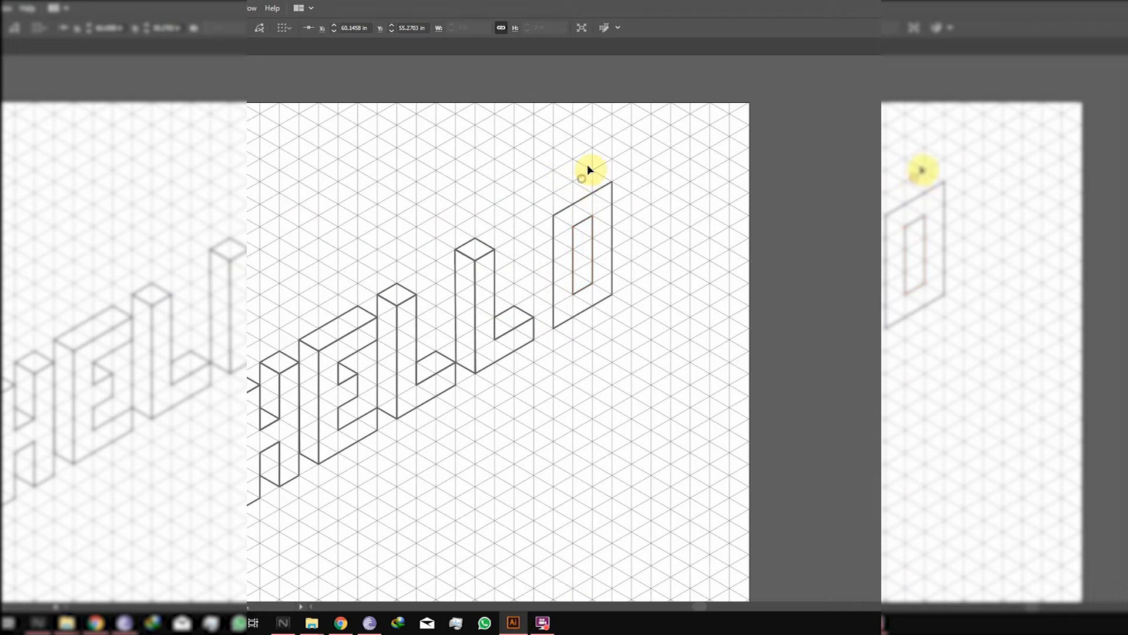
left_click(591, 142, "ctrl")
Step: Draw the top face of the O as a closed parallelogram one grid cell deep
left_click(612, 181)
left_click(593, 171)
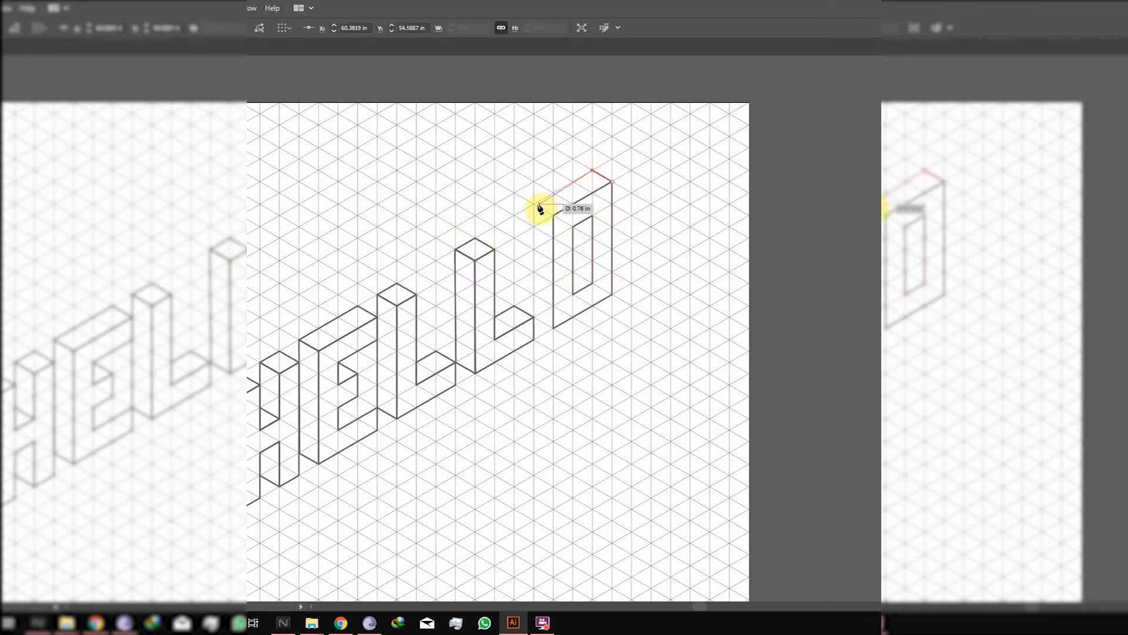
left_click(553, 215)
left_click(613, 182)
left_click(555, 206, "ctrl")
Step: Draw the left side face of the O from its top face down to the base
left_click(533, 204)
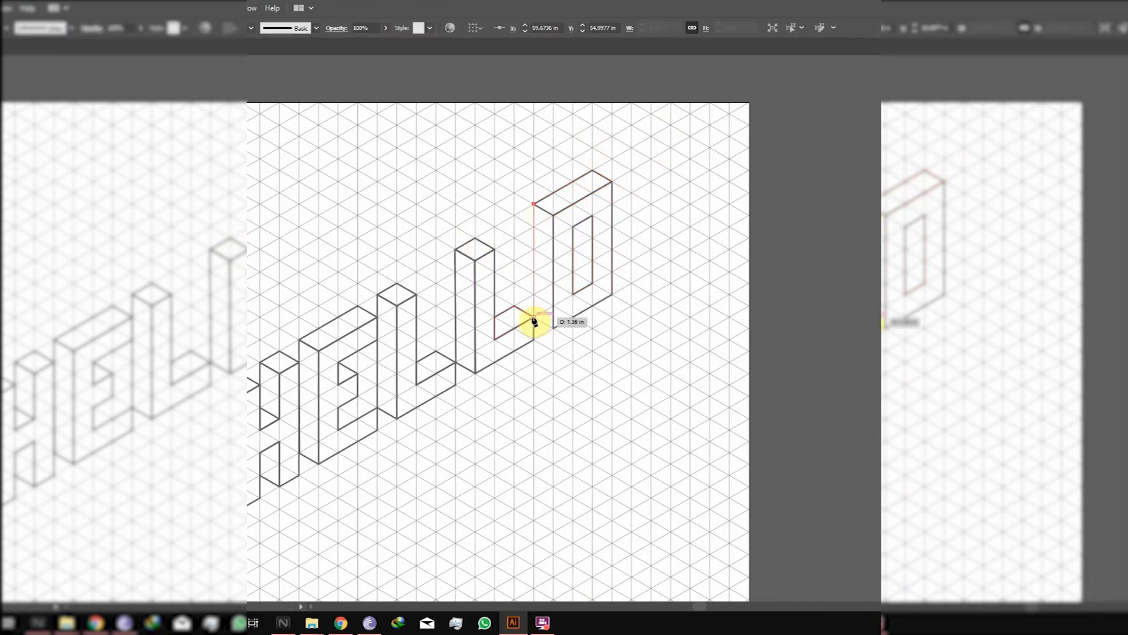
left_click(533, 317)
left_click(553, 328)
left_click(553, 215)
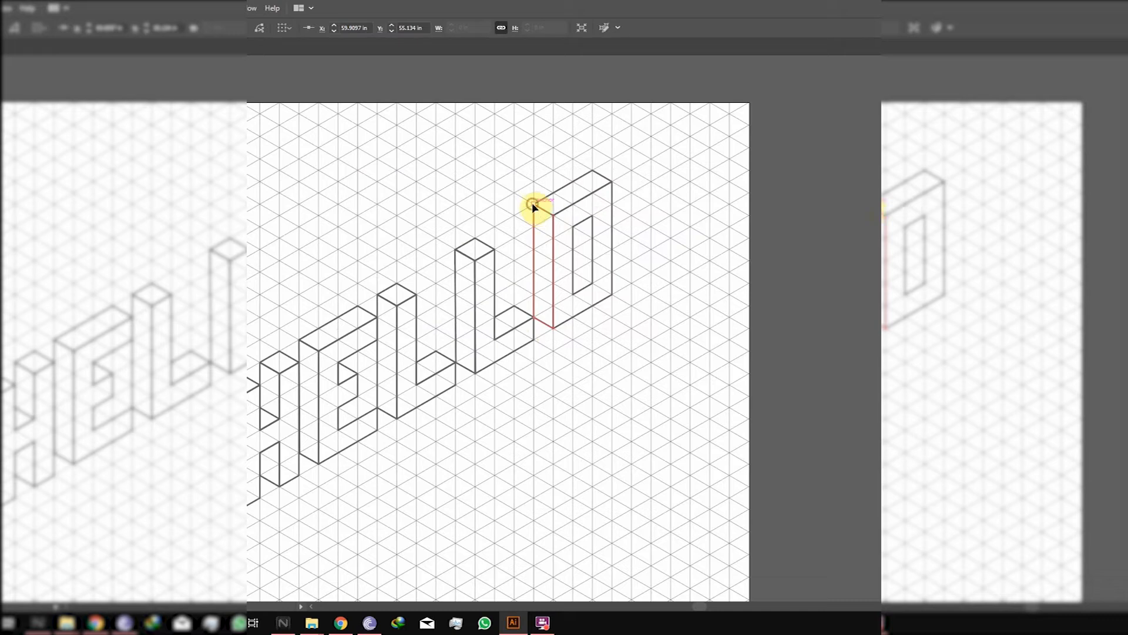
left_click(527, 247, "ctrl")
Step: Draw the small triangular inner face at the bottom of the O's opening
left_click(575, 272)
left_click(593, 283)
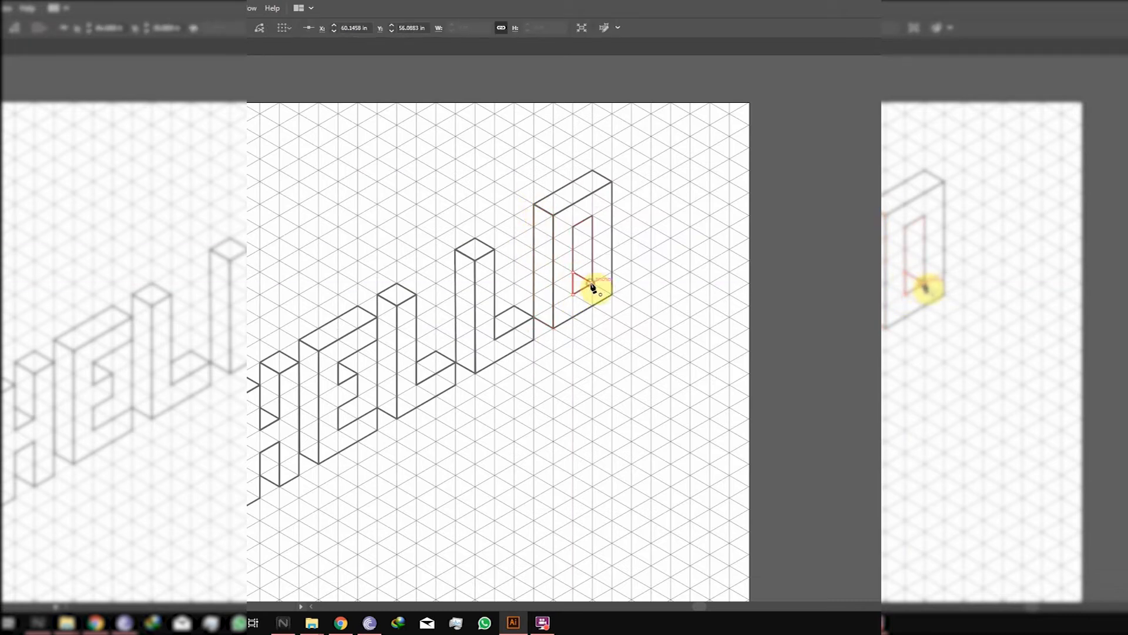
Step: Deselect the finished O and examine the complete HELLO outline
left_click(539, 164, "ctrl")
scroll(529, 462, "down", 1)
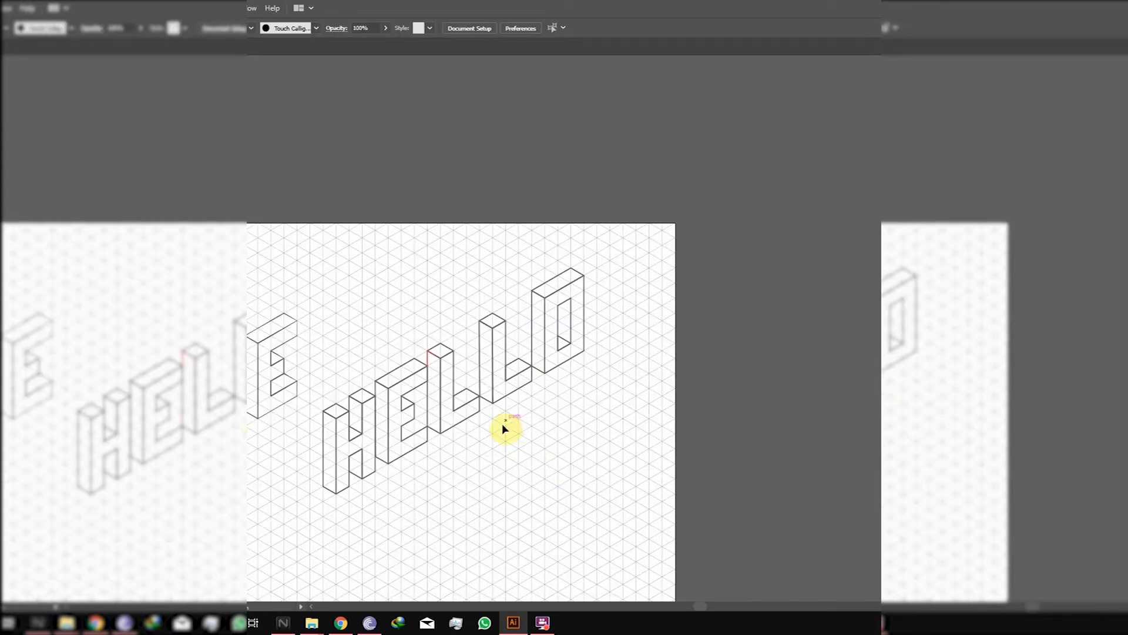
left_click_drag(504, 452, 450, 310)
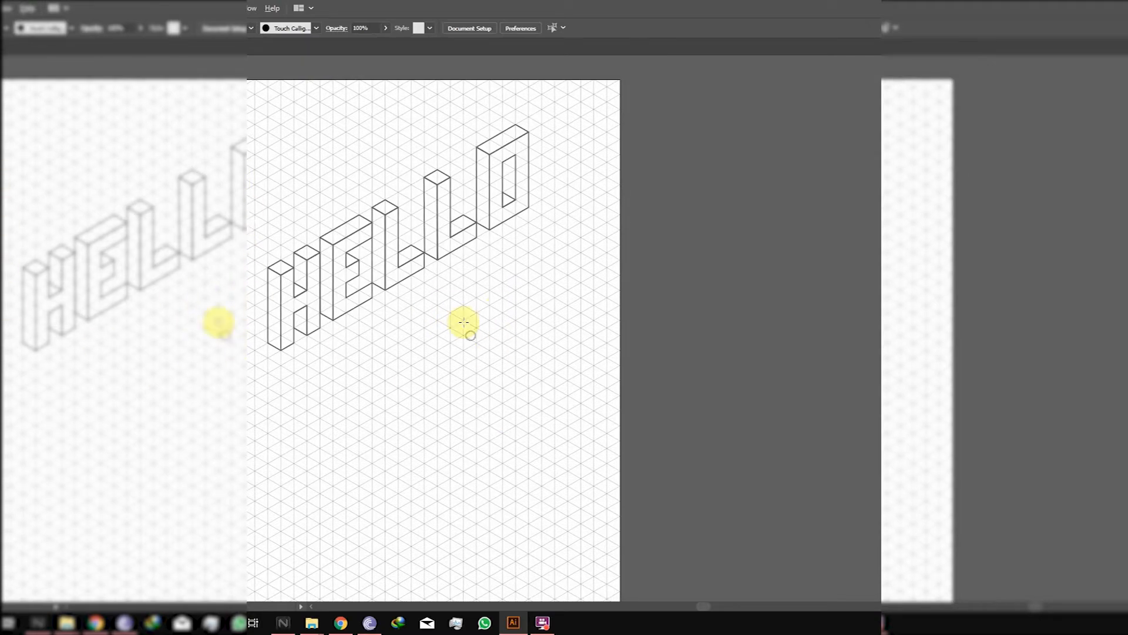
scroll(464, 322, "up", 2)
left_click_drag(400, 298, 627, 404)
scroll(569, 458, "down", 1)
left_click_drag(600, 490, 573, 410)
left_click(385, 389)
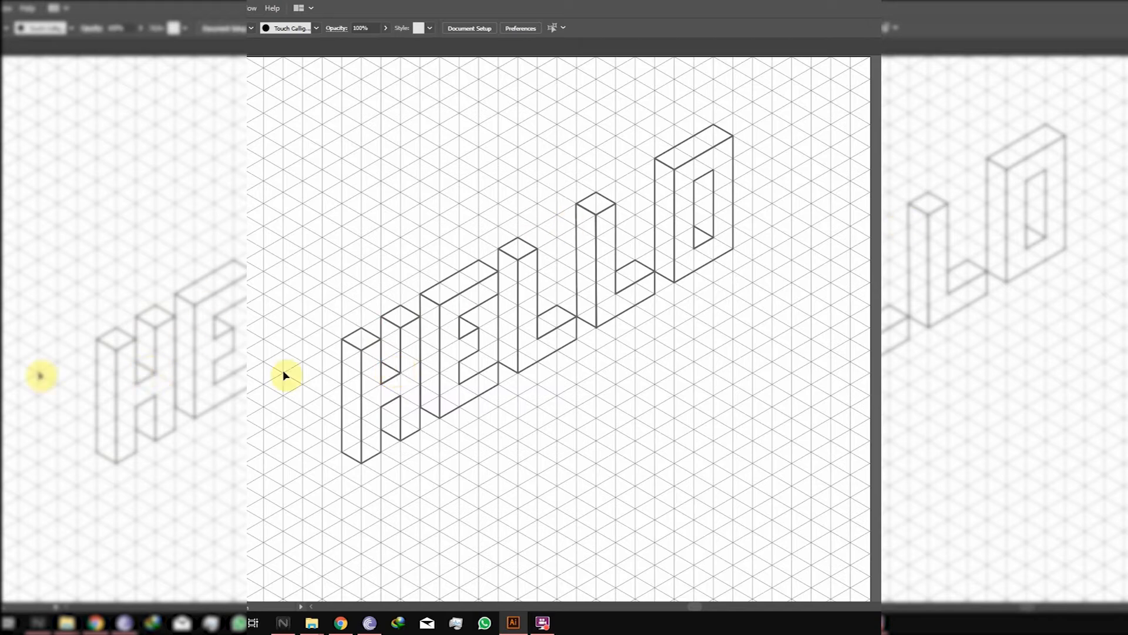
left_click(360, 435)
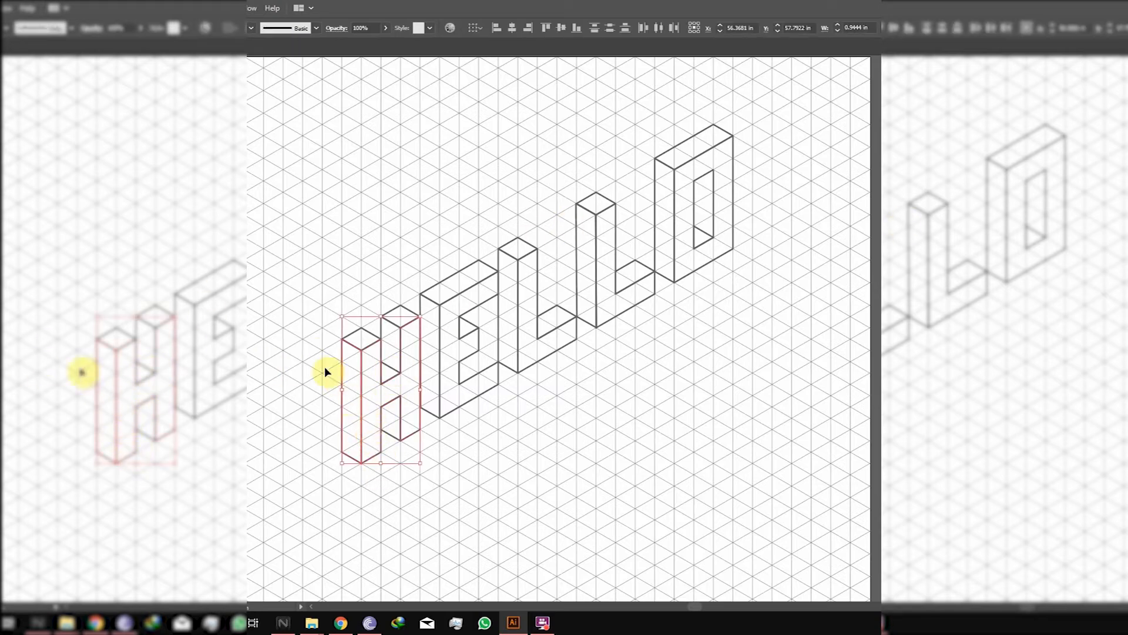
left_click(376, 474)
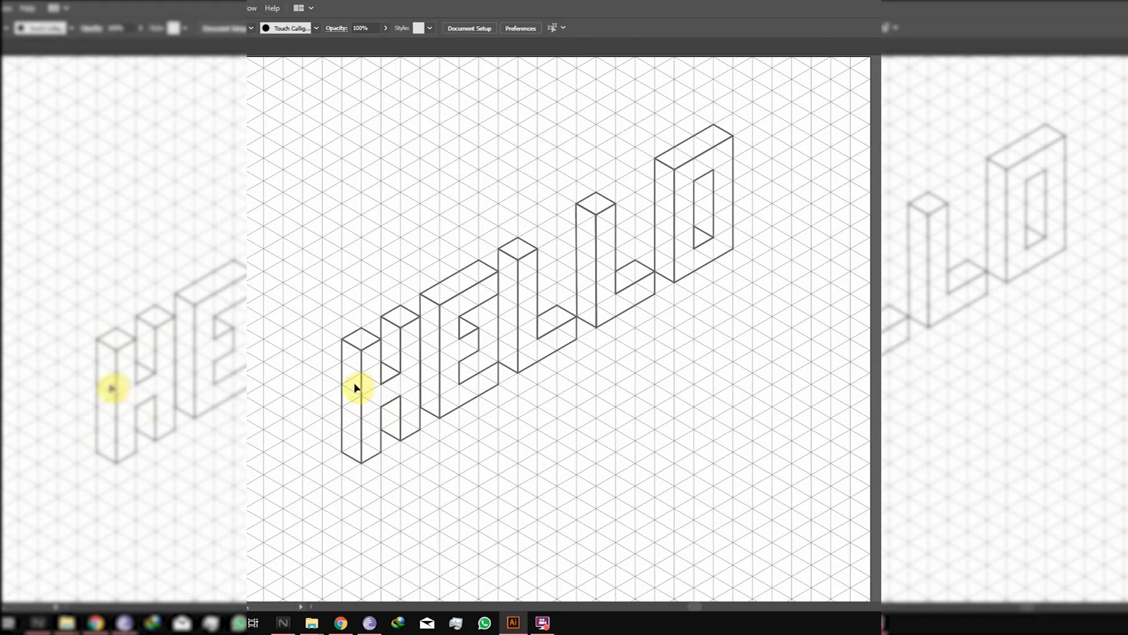
Step: Fill the top face and left side face of the H's left post with dark grey
left_click(367, 334)
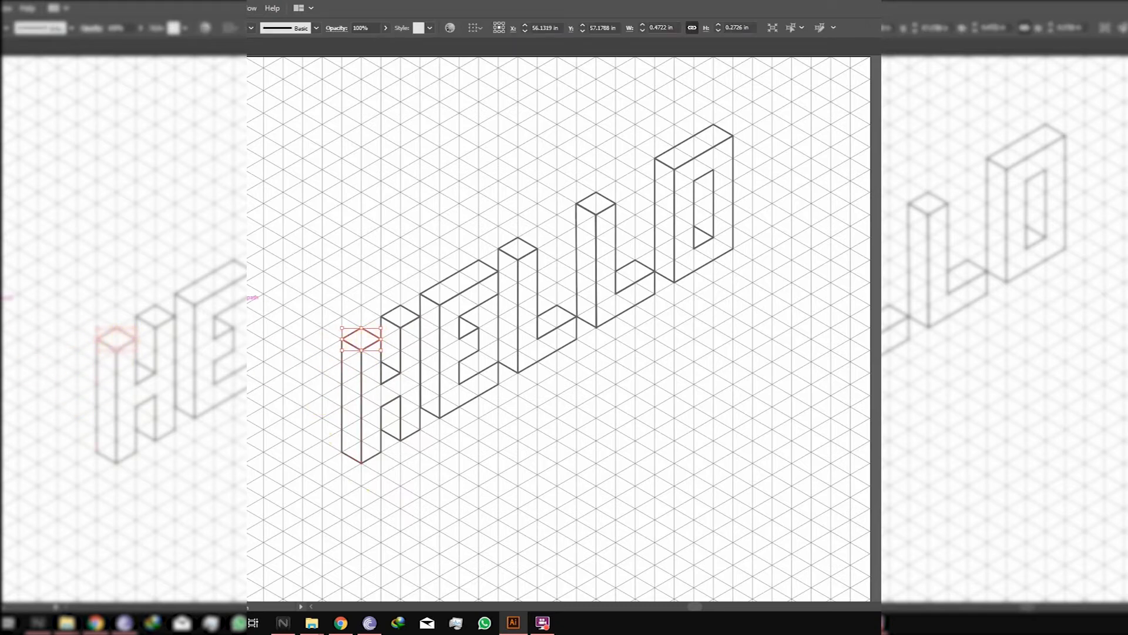
double_click(12, 318)
left_click(435, 316)
key("Return")
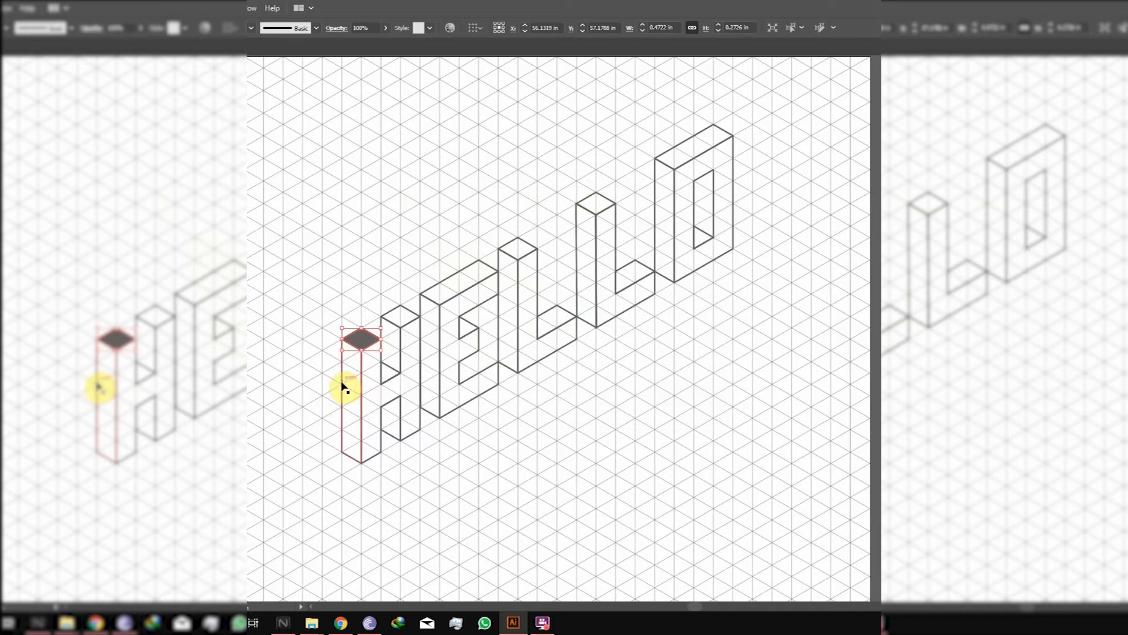
left_click(377, 329)
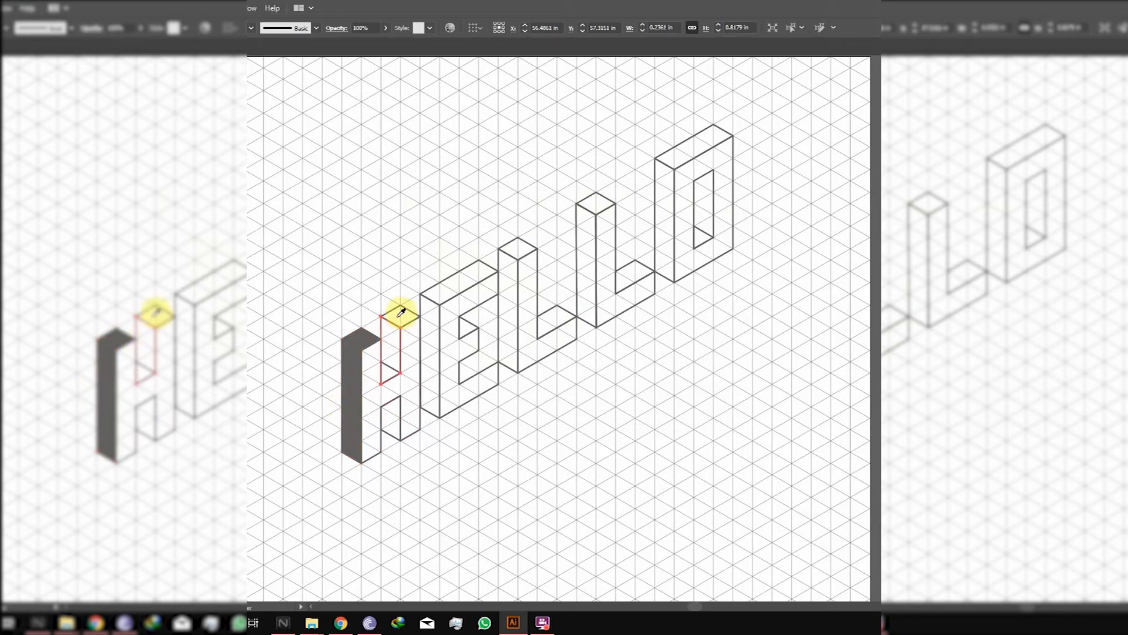
Step: Copy the dark grey fill to the H's right post: its top face, upper inner face and lower inner face
left_click(376, 335)
left_click(405, 309, "ctrl")
left_click(368, 338)
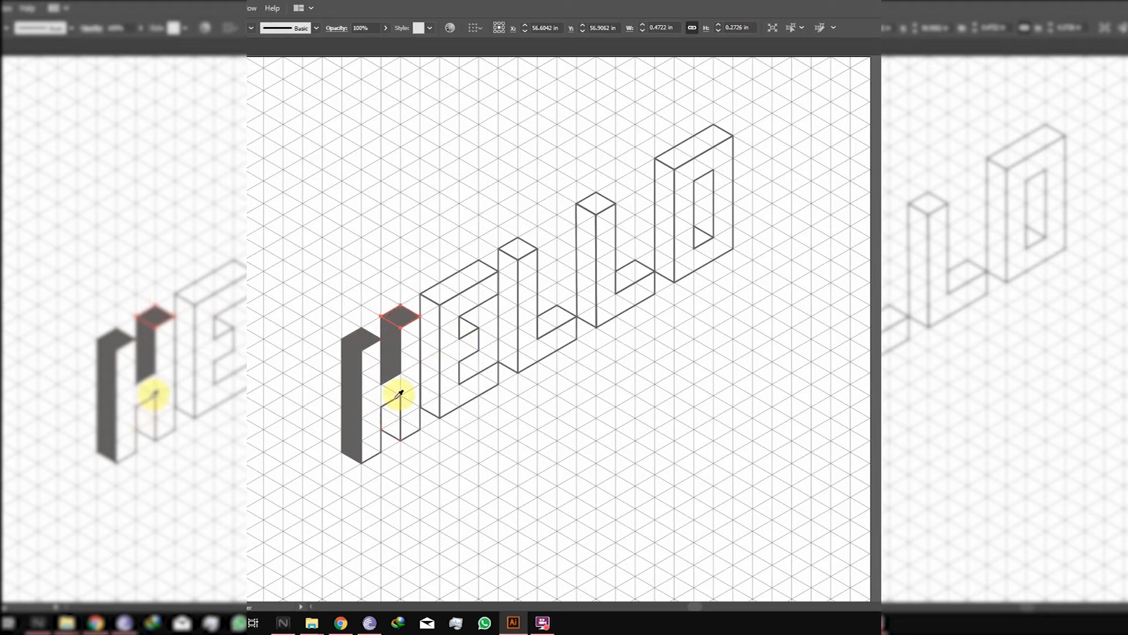
left_click(391, 422, "ctrl")
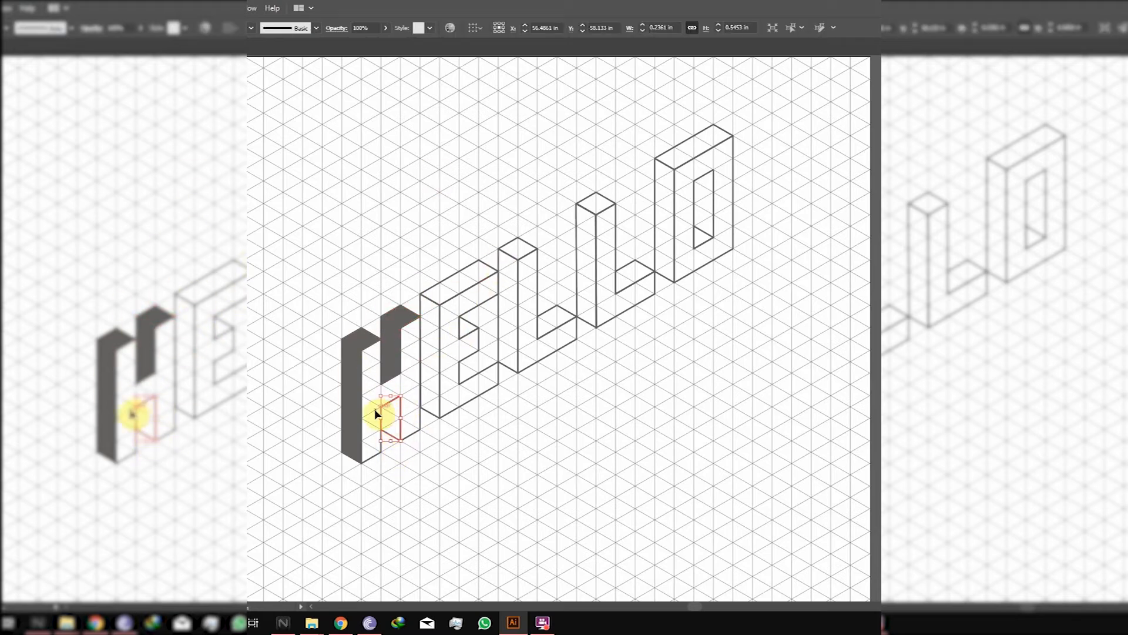
left_click(349, 378)
left_click(402, 458, "ctrl")
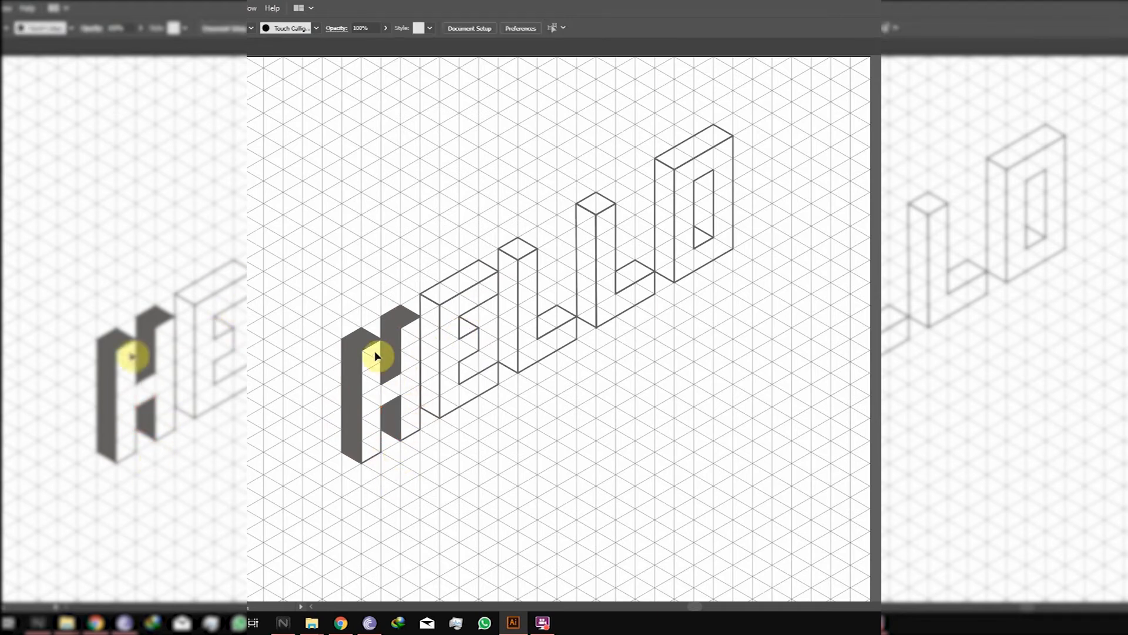
Step: Fill the front face of the H with golden yellow
left_click(376, 400)
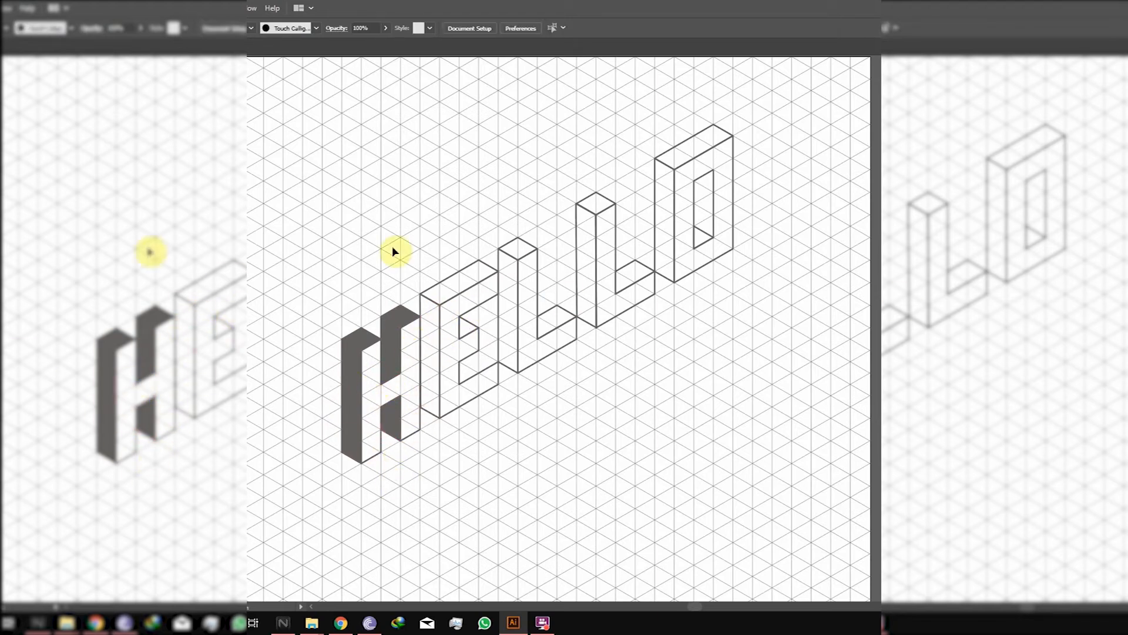
left_click(416, 438)
left_click(587, 360)
left_click(567, 236)
left_click(707, 242)
Step: Copy the H's yellow fill to the front faces of the E and both Ls with the Eyedropper
left_click(478, 341)
key("i")
left_click(413, 348)
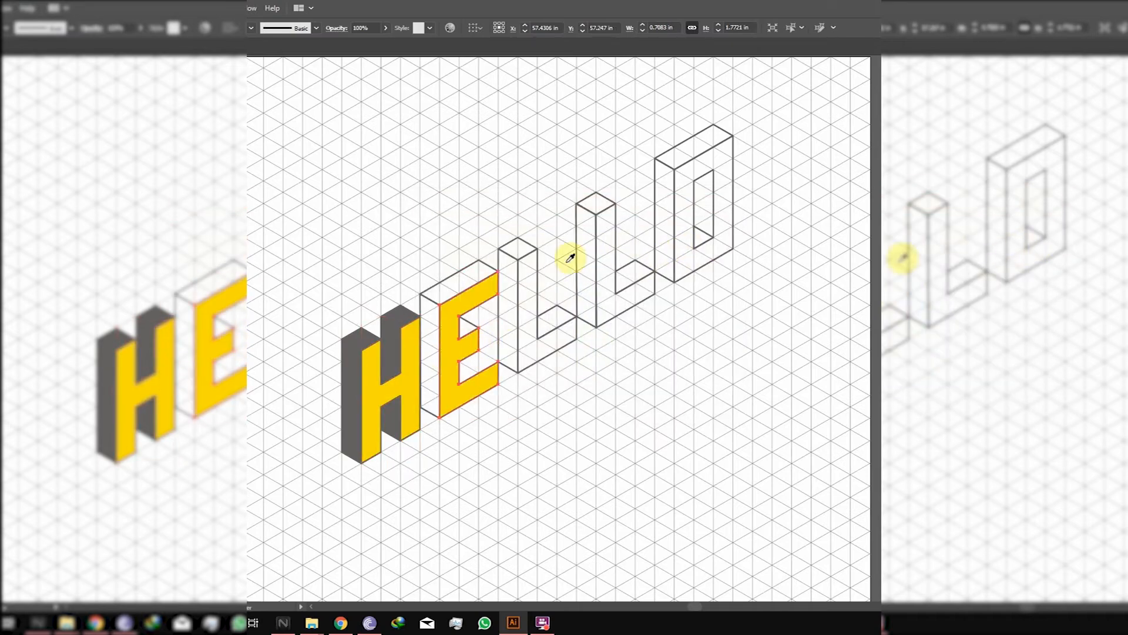
key("i")
left_click(469, 342)
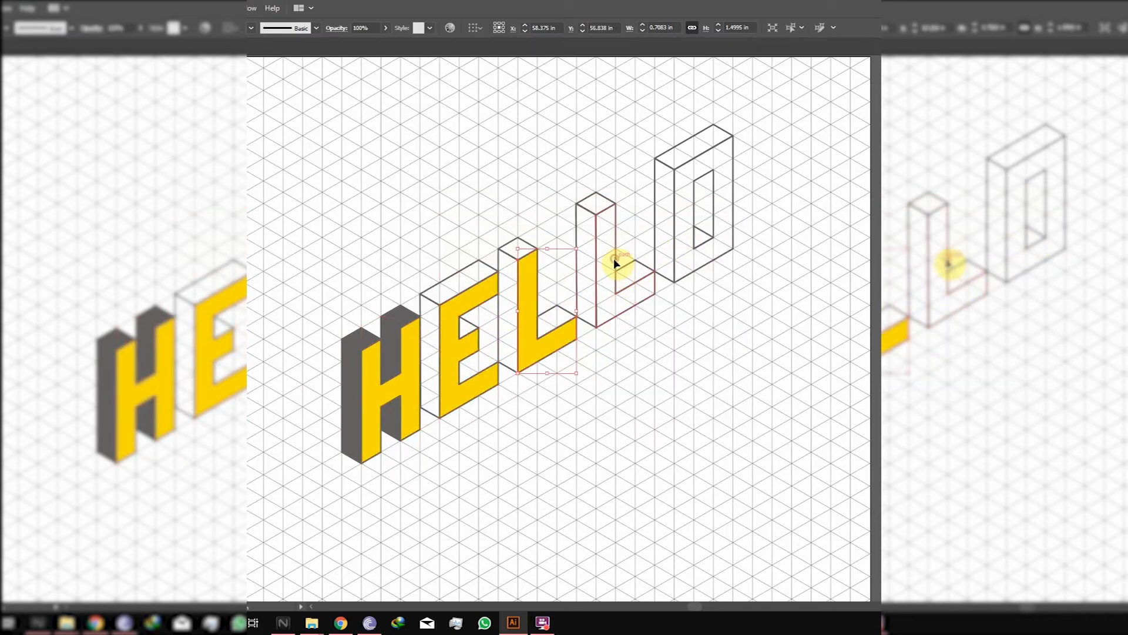
left_click(615, 262)
key("i")
left_click(531, 306)
Step: Copy the H's dark grey fill to the O's inner opening and the small triangular face inside it
left_click(691, 226)
left_click(700, 262)
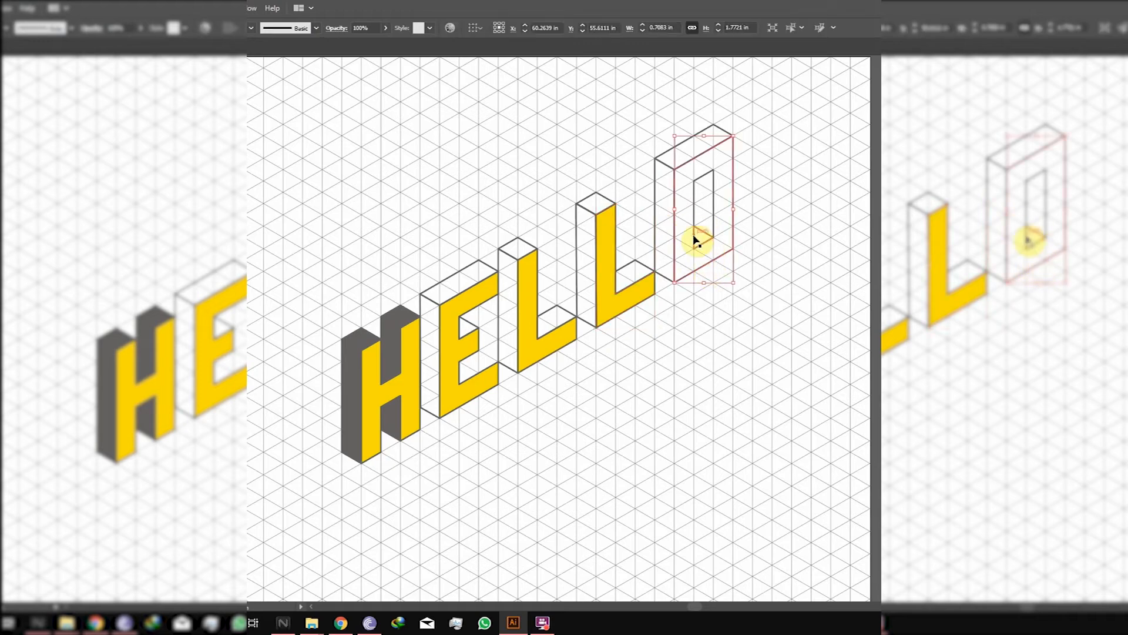
left_click(704, 177)
key("i")
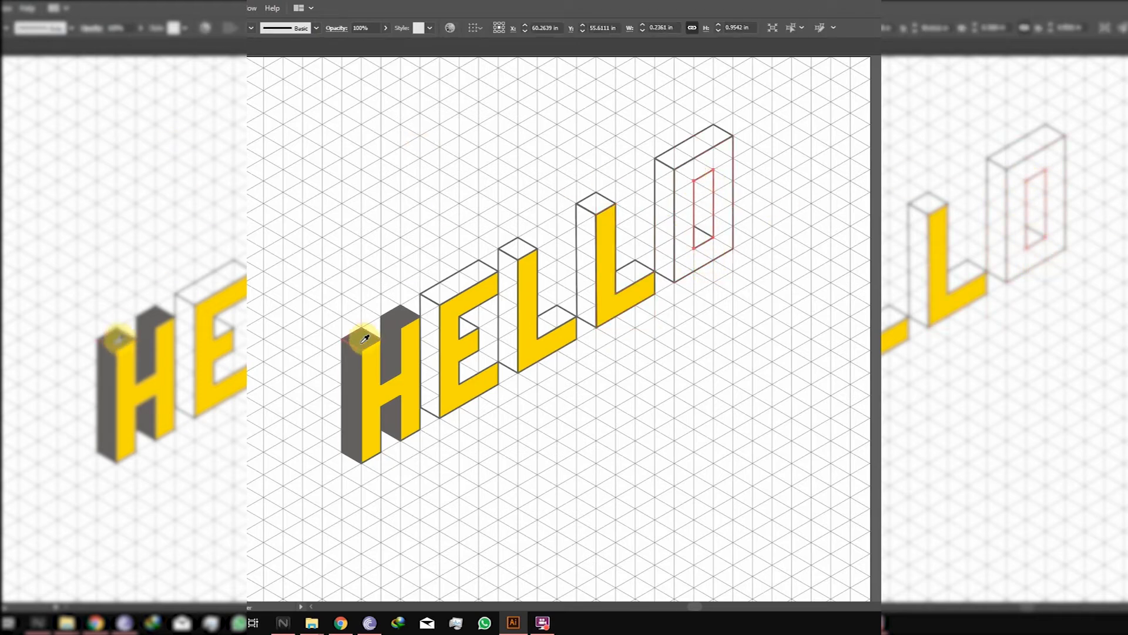
left_click(366, 337)
left_click(706, 246)
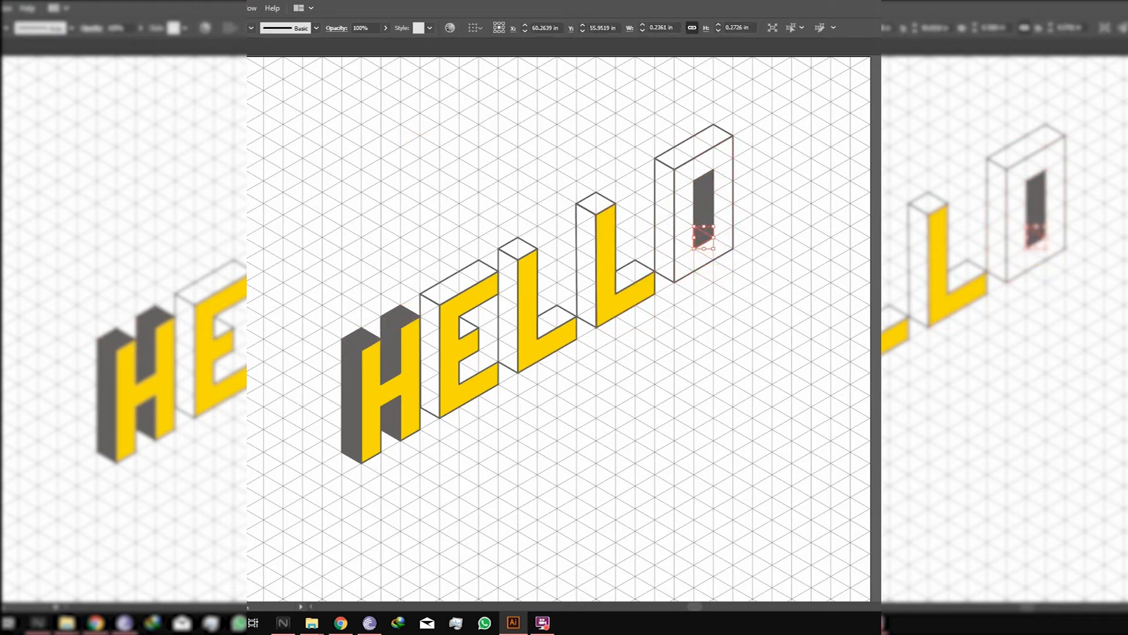
left_click(401, 313)
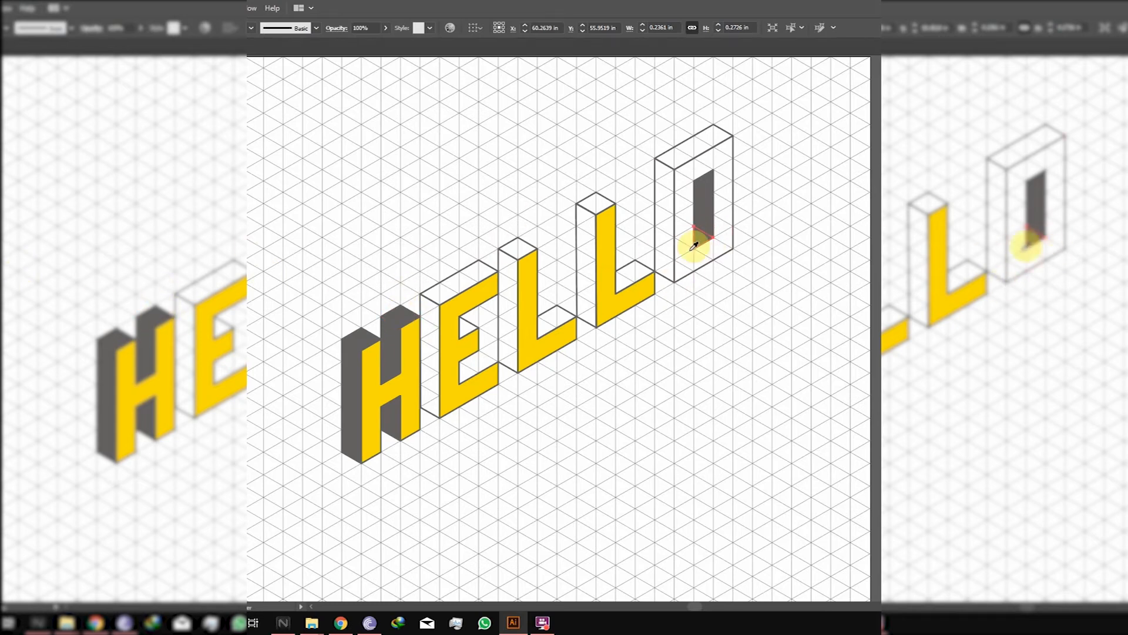
Step: Set the outline colour of the O's small triangular inner face and the H's left side face to black
left_click(433, 368)
left_click(697, 238)
key("v")
left_click(343, 340)
left_click(433, 374)
left_click(697, 238)
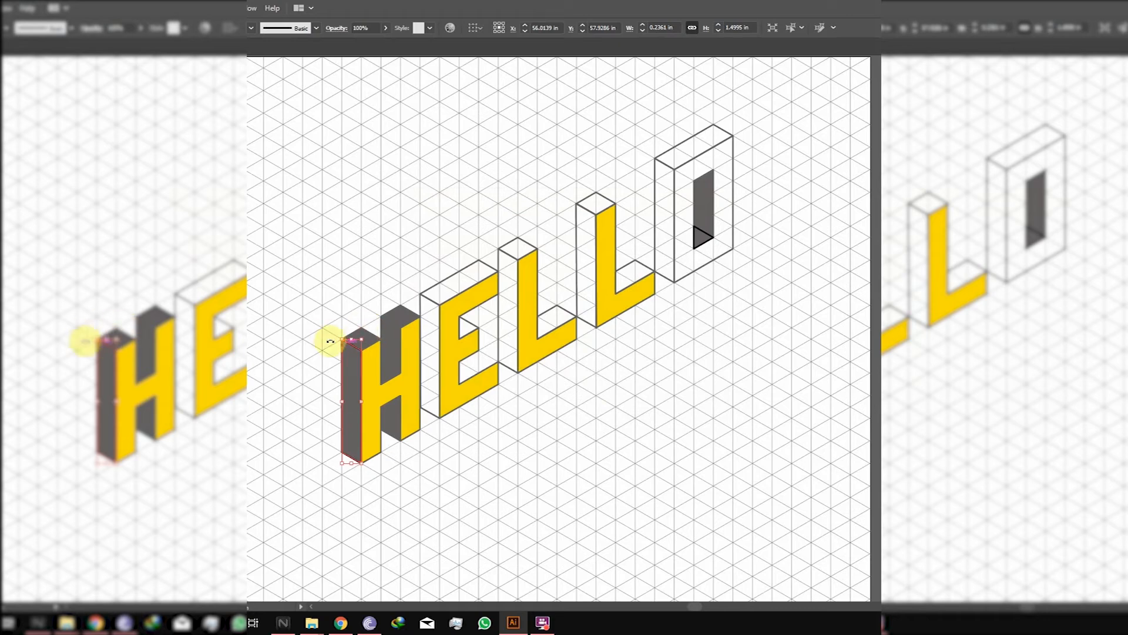
Step: Select the faces across the whole word together and set their outline colour to black
left_click_drag(311, 488, 789, 171)
left_click(697, 238)
left_click(439, 485)
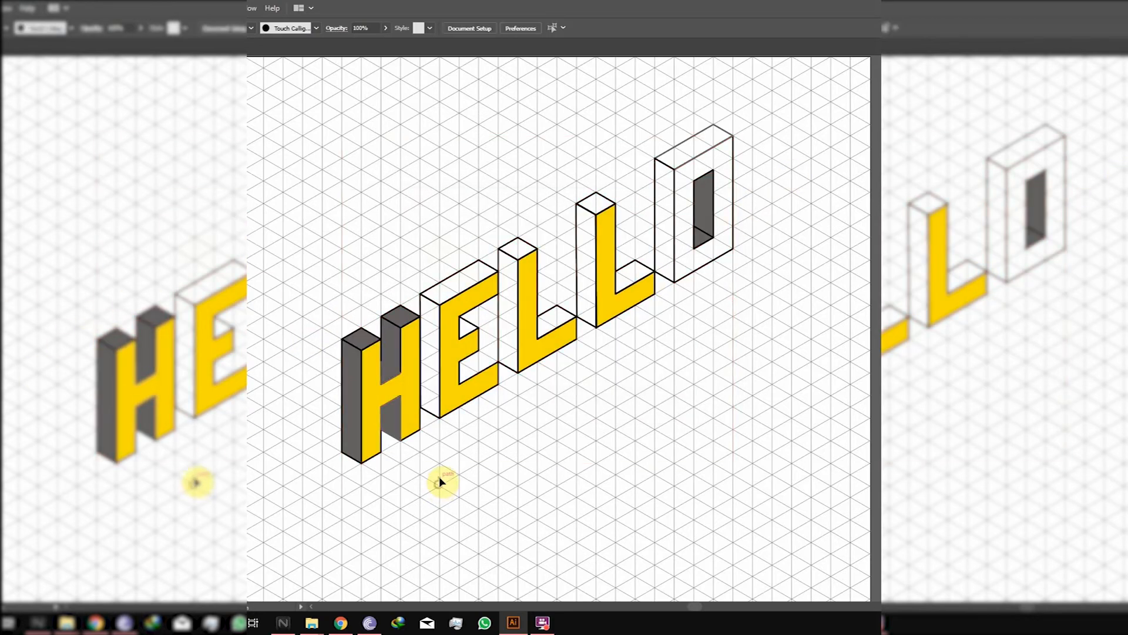
Step: Recolour the outlines of the H's upper and lower inner faces, using black for the lower one
left_click(390, 378)
left_click(454, 342)
left_click(694, 235)
left_click(480, 418)
left_click(390, 410)
left_click(418, 381)
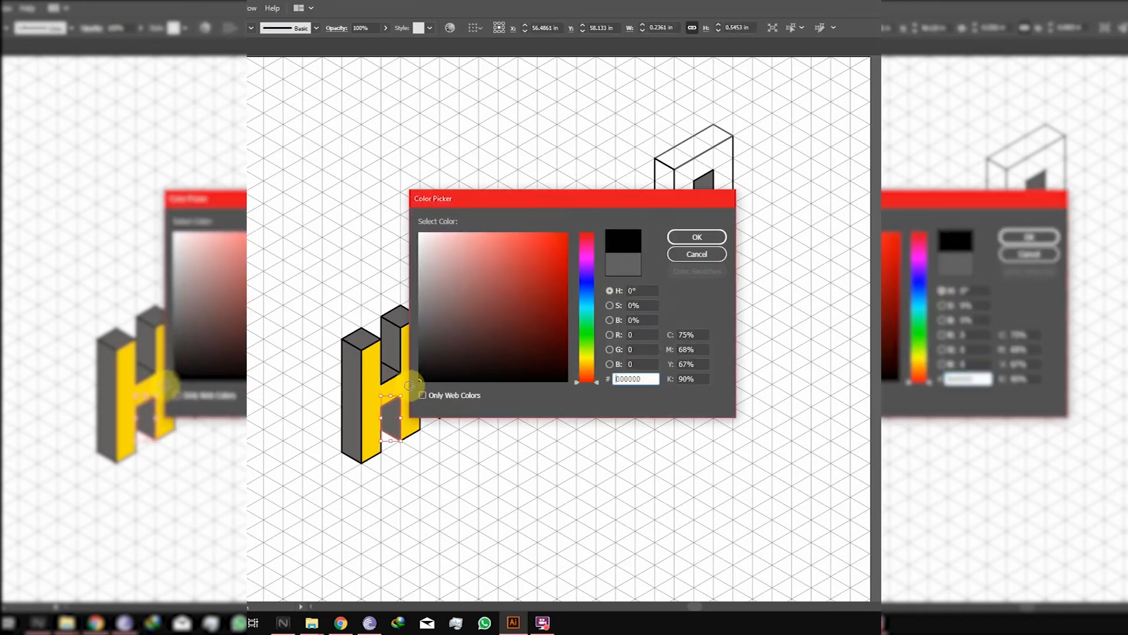
left_click(695, 237)
left_click(445, 453)
Step: Copy the H's grey fill and black outline to the E's top face and left side face
left_click(441, 297)
key("i")
left_click(391, 349)
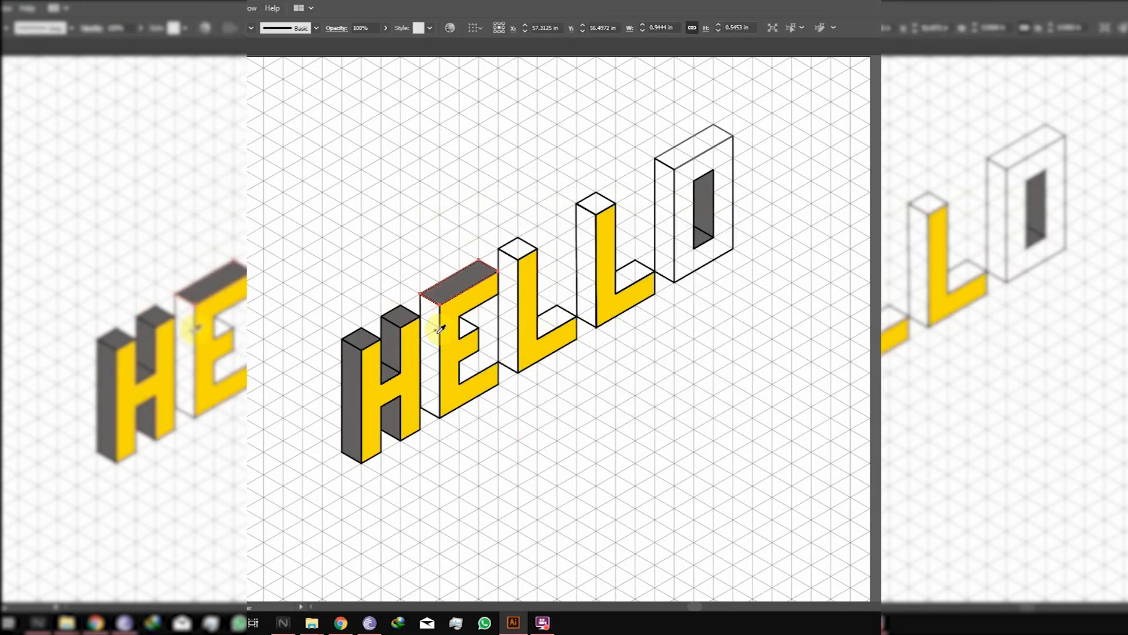
left_click(430, 352, "ctrl")
left_click(464, 282)
Step: Copy the grey fill and black outline to the top and left side faces of the first L
left_click(517, 247, "ctrl")
left_click(482, 273)
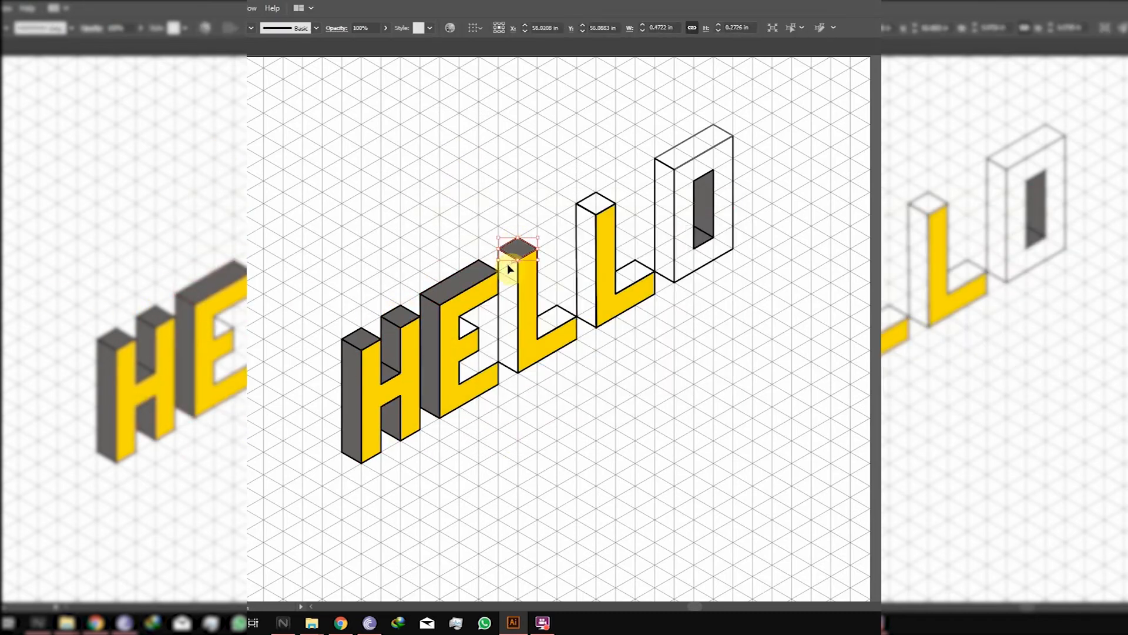
left_click(498, 304, "ctrl")
left_click(525, 242)
Step: Fill the E's upper and lower inner faces dark grey, completing the lower face's outline at its outer corner with the Pen tool
left_click(469, 328, "ctrl")
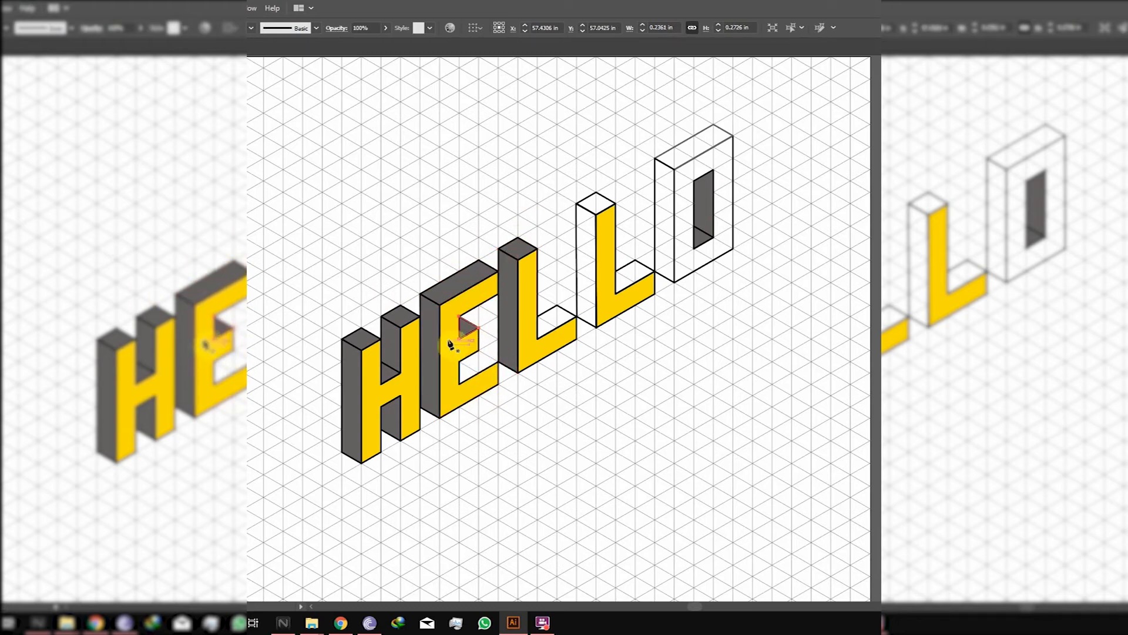
key("ctrl+shift+a")
mouse_move(499, 364)
left_mouse_down()
mouse_move(503, 355)
mouse_move(499, 376)
mouse_move(499, 366)
left_mouse_up()
left_click(498, 363)
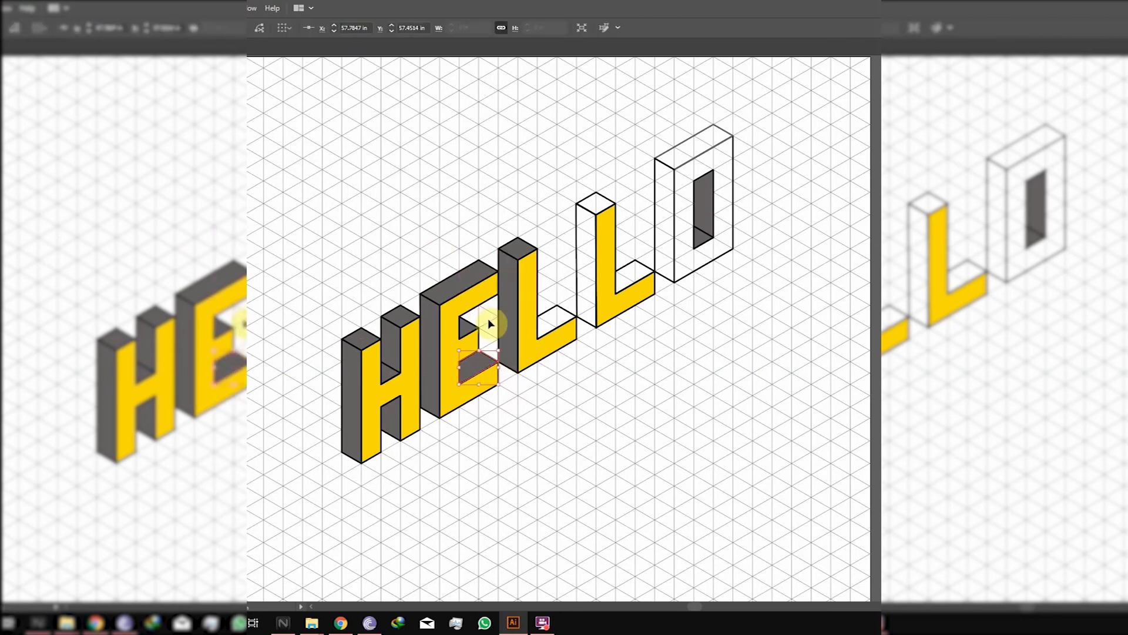
left_click(490, 322, "ctrl")
Step: Copy the dark grey fill to the upper face of the first L's foot
left_click(548, 319, "ctrl")
key("i")
left_click(522, 248)
Step: Copy the dark grey fill to the second L's left side face, top face and the upper face of its foot
left_click(583, 223, "ctrl")
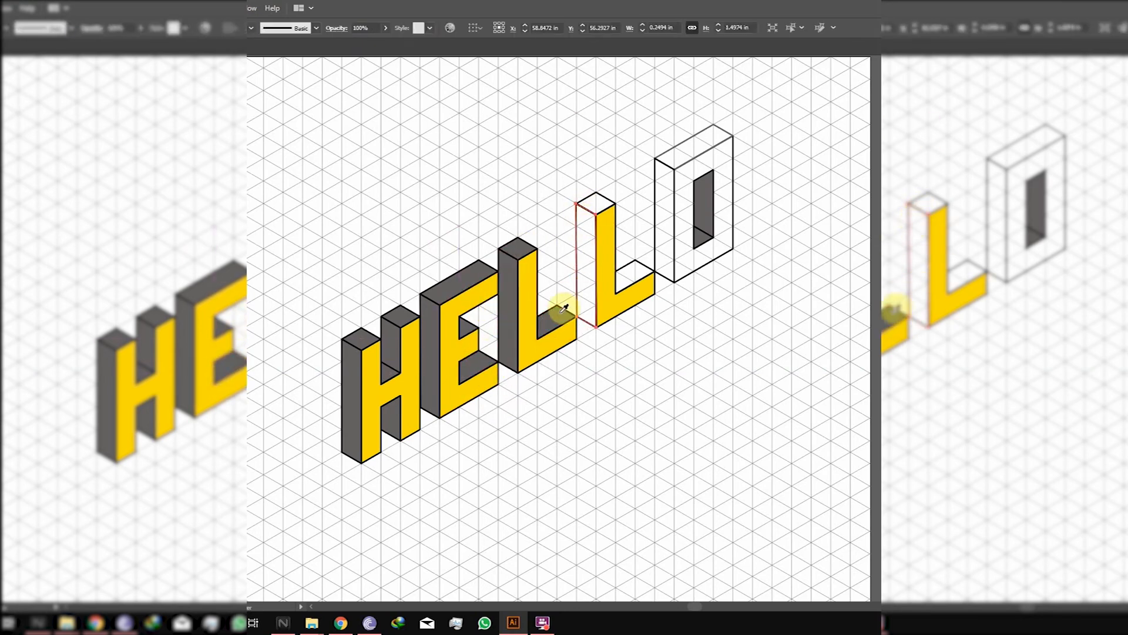
left_click(557, 317)
left_click(595, 201, "ctrl")
left_click(590, 217)
left_click(635, 268, "ctrl")
left_click(595, 201)
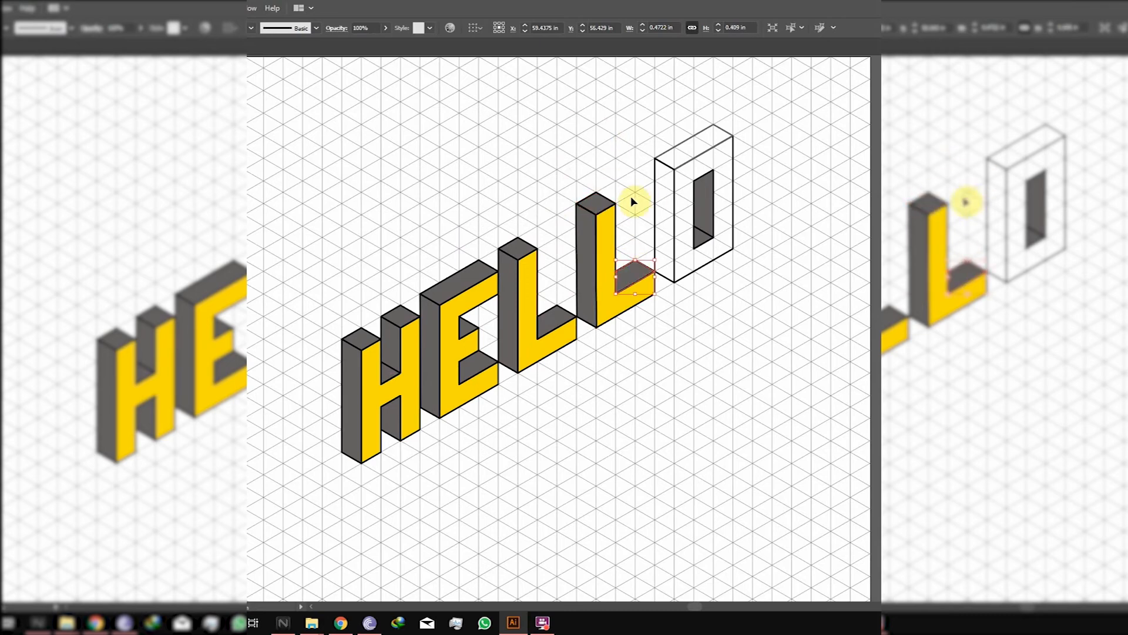
Step: Copy the yellow fill to the O's front face and the dark grey fill to its top and left side faces
left_click(699, 272, "ctrl")
left_click(535, 346)
left_click(667, 156, "ctrl")
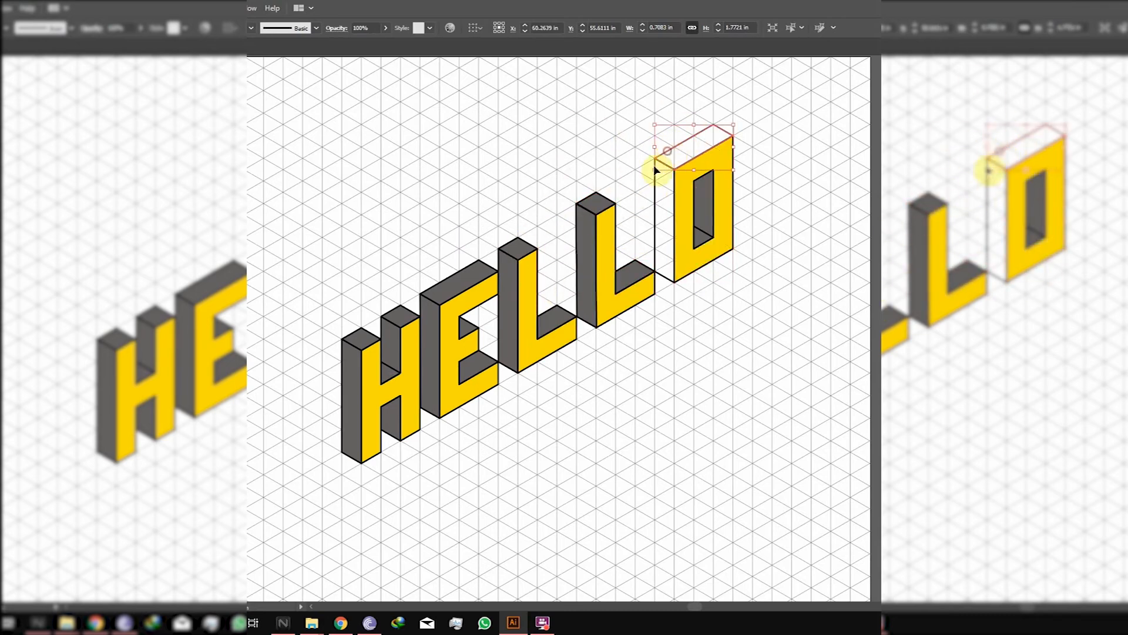
left_click(700, 186)
left_click(664, 188, "ctrl")
left_click(598, 202)
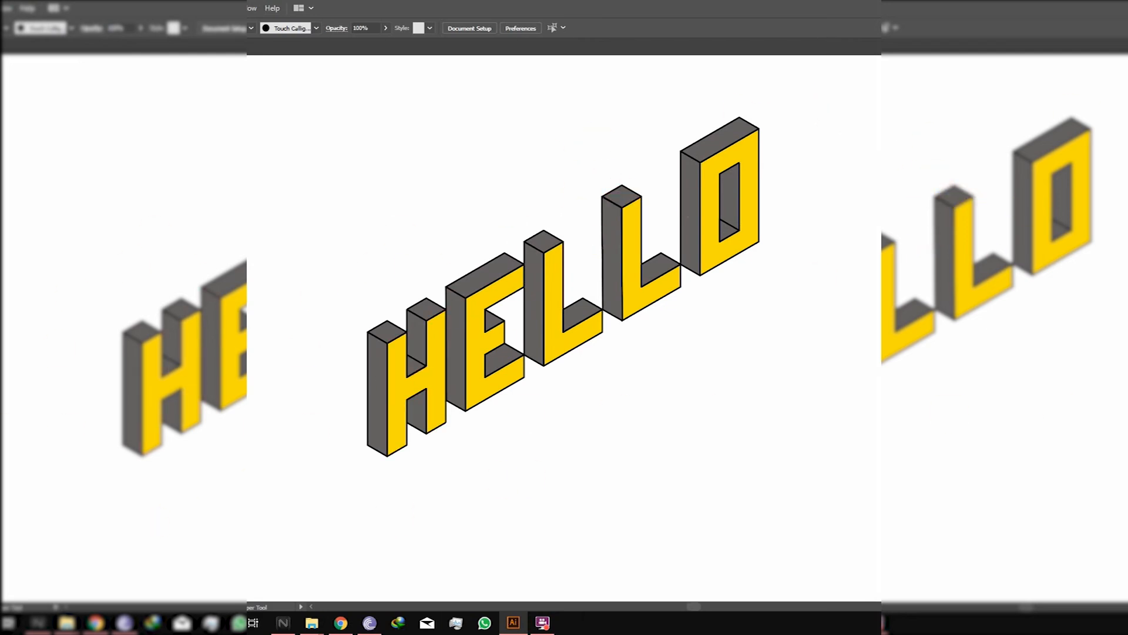
mouse_move(588, 459)
left_mouse_down()
mouse_move(692, 427)
mouse_move(774, 404)
left_mouse_up()
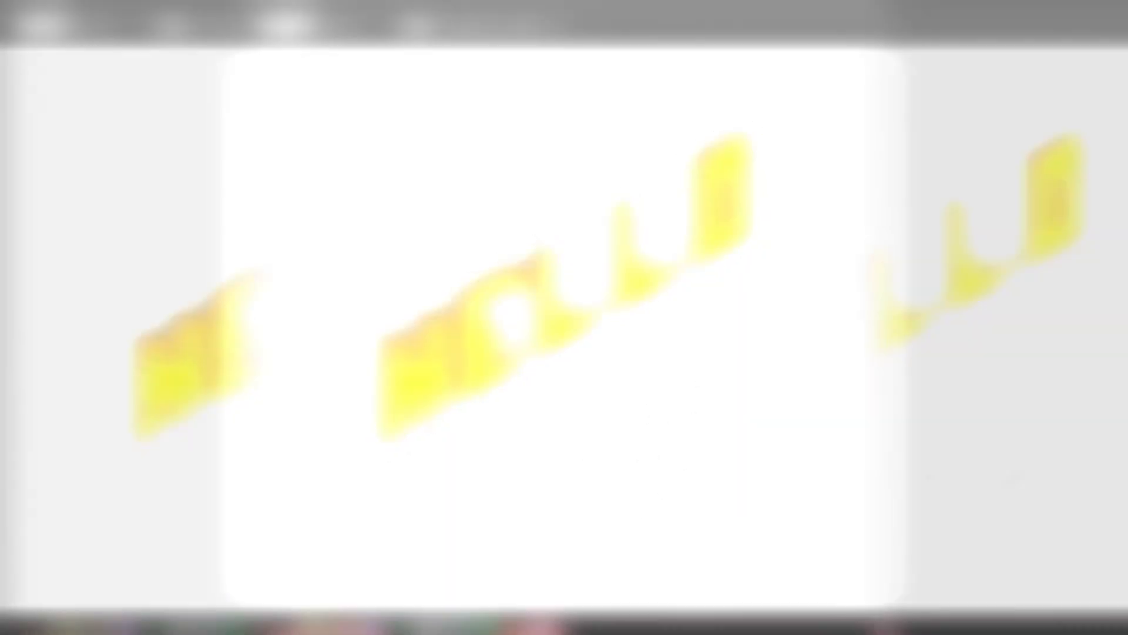